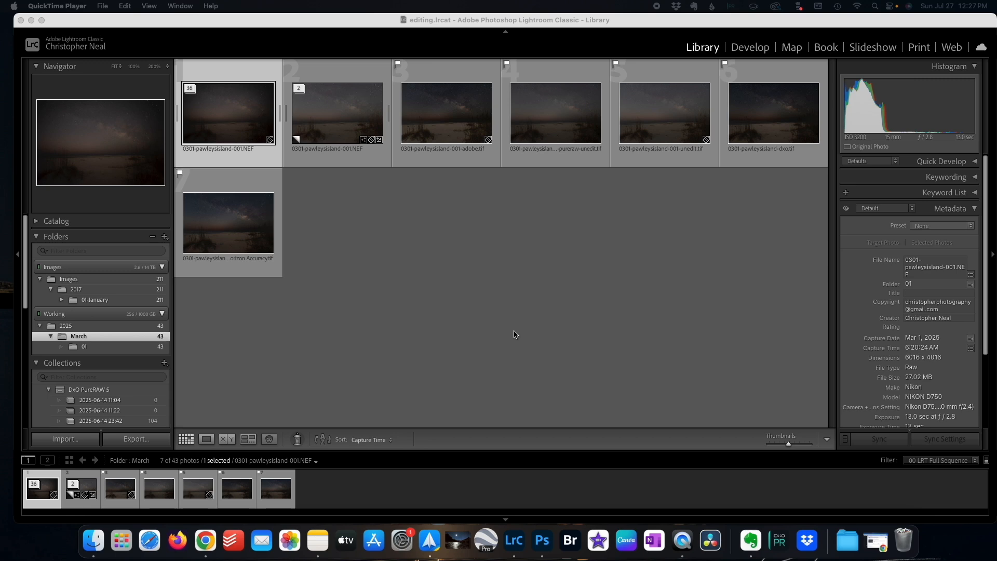
Step: Start a photo import and choose the Nikon Z6 folder on the Macintosh HD desktop as the source
{"action": "left_click", "coordinate": [82, 25]}
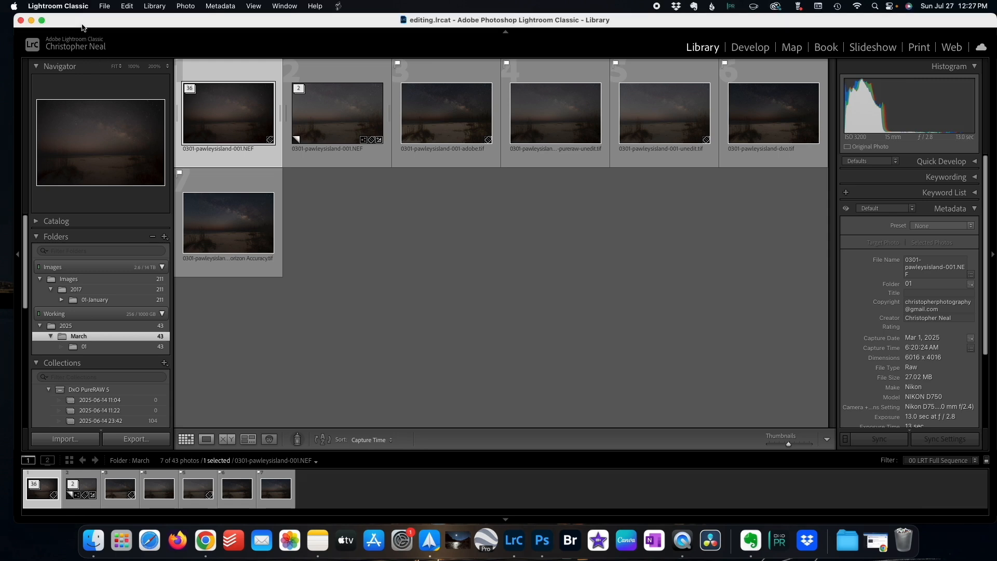
{"action": "left_click", "coordinate": [104, 7]}
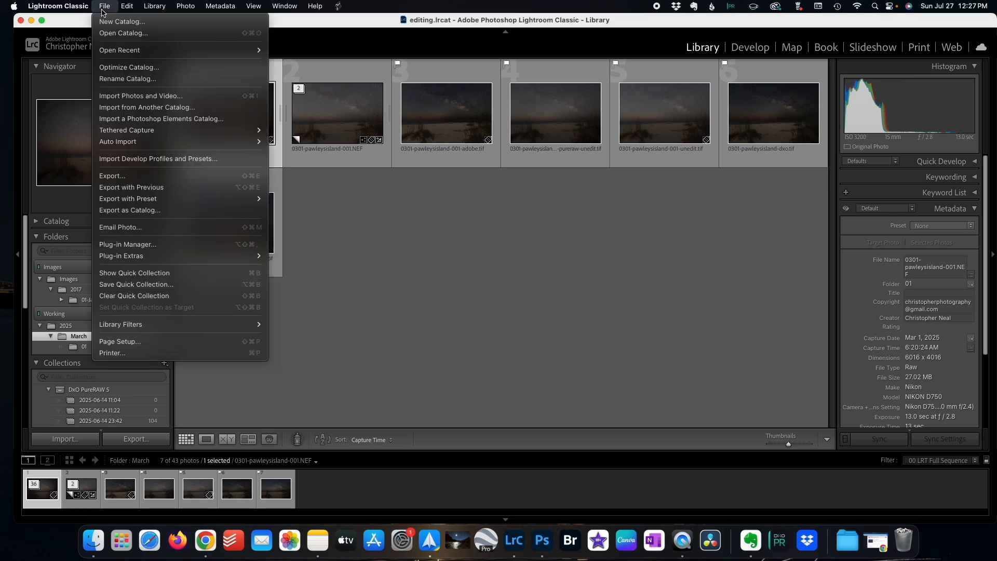
{"action": "left_click", "coordinate": [127, 98]}
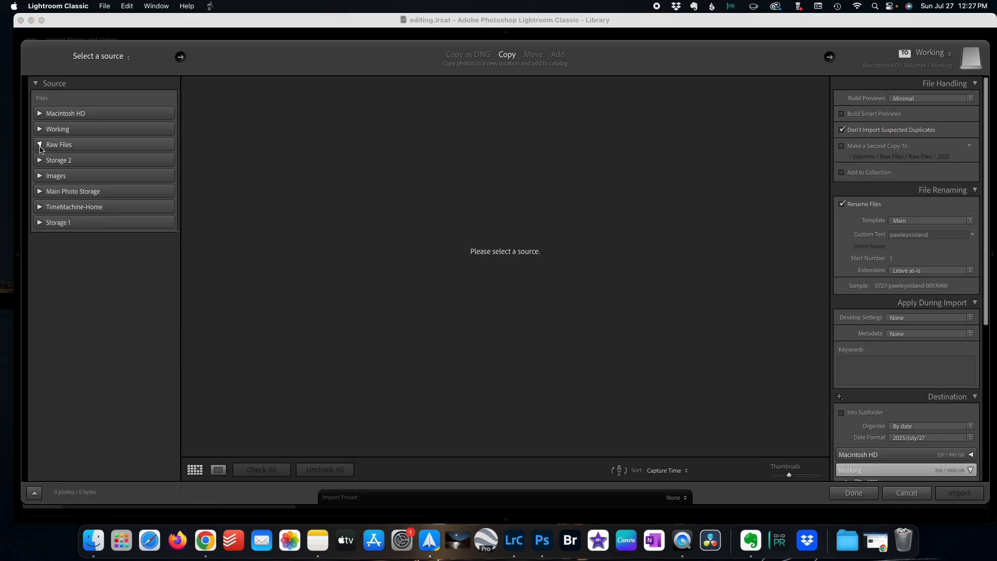
{"action": "left_click", "coordinate": [40, 114]}
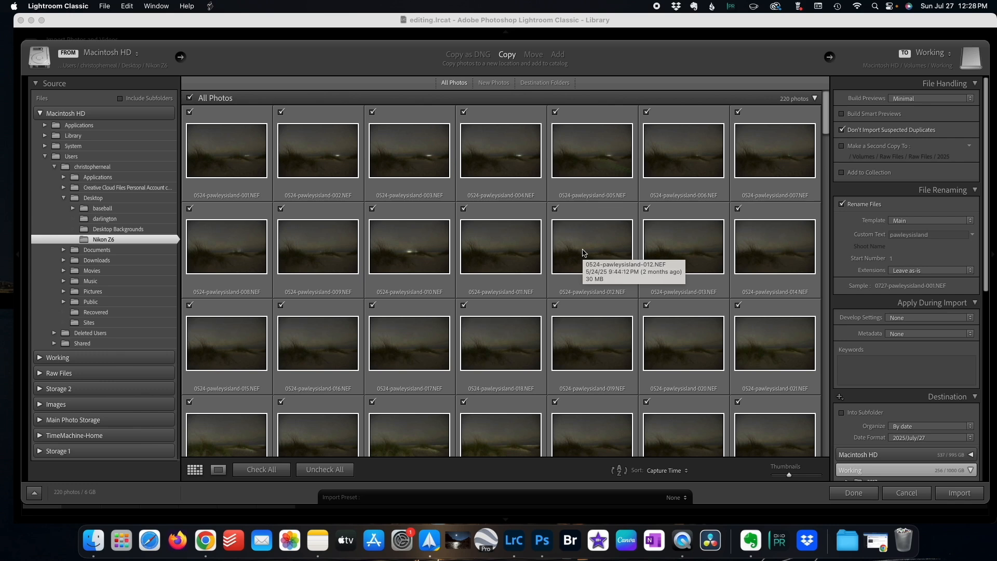
Step: Switch the second-copy option on and back off, and set the import keywords to "Pawleys Island, Night Photography"
{"action": "left_click", "coordinate": [843, 147]}
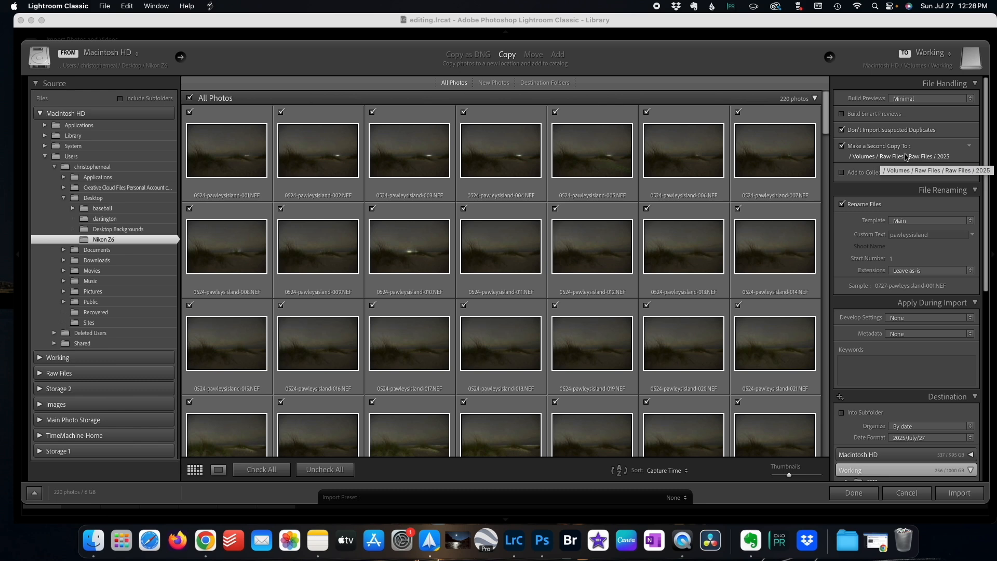
{"action": "left_click", "coordinate": [852, 151]}
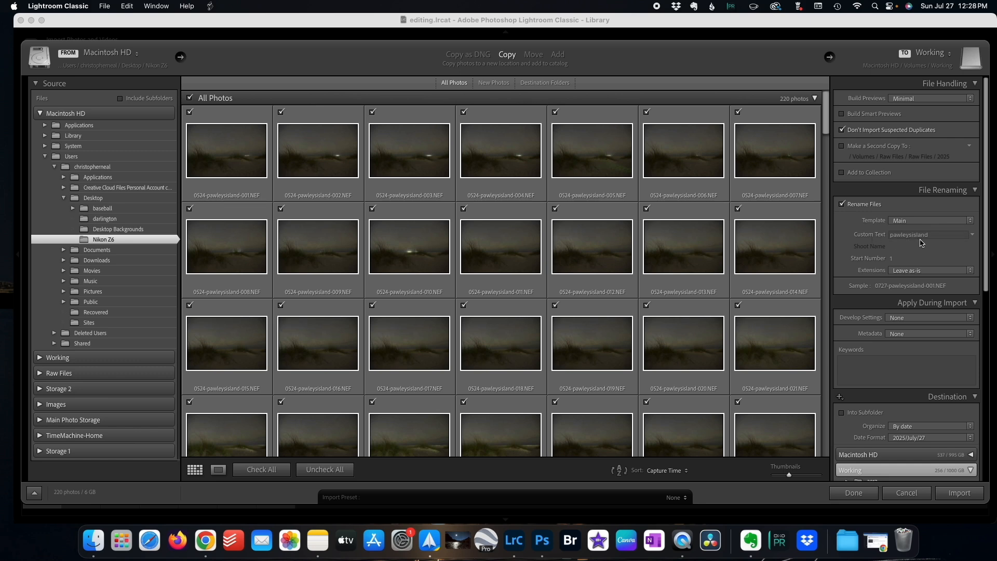
{"action": "scroll", "coordinate": [899, 343], "scroll_direction": "down", "scroll_amount": 2}
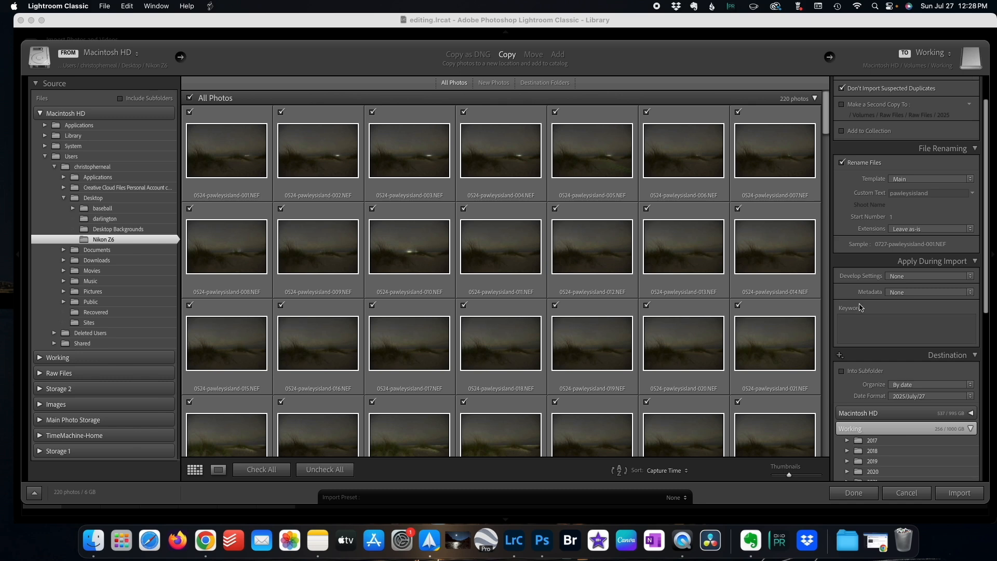
{"action": "left_click", "coordinate": [863, 325]}
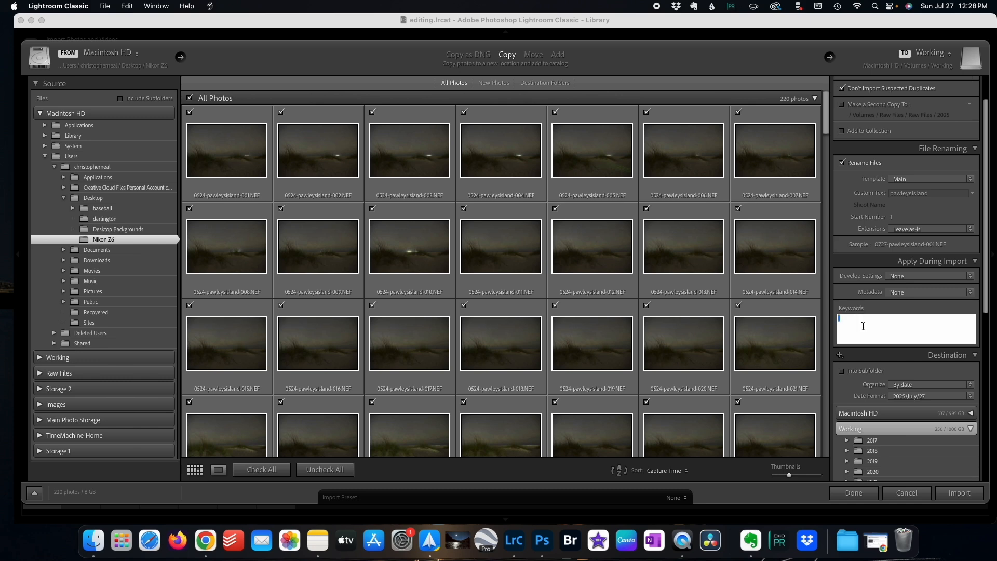
{"action": "type", "text": "Pawleys Island"}
{"action": "key", "text": "Return"}
{"action": "type", "text": "Night Photography"}
{"action": "key", "text": "Return"}
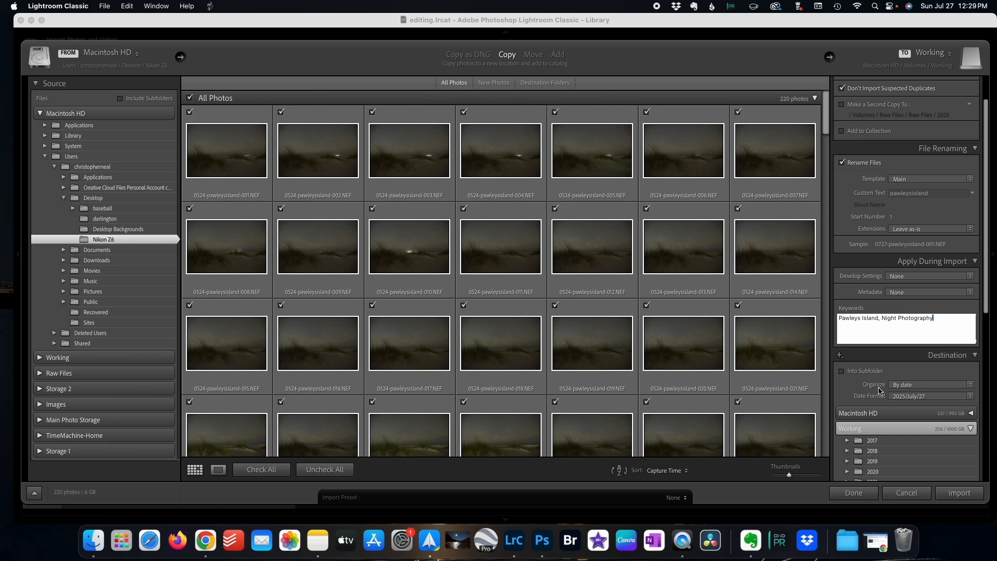
Step: Review the destination folders on the Working drive and import all photos from the source folder
{"action": "scroll", "coordinate": [879, 390], "scroll_direction": "down", "scroll_amount": 8}
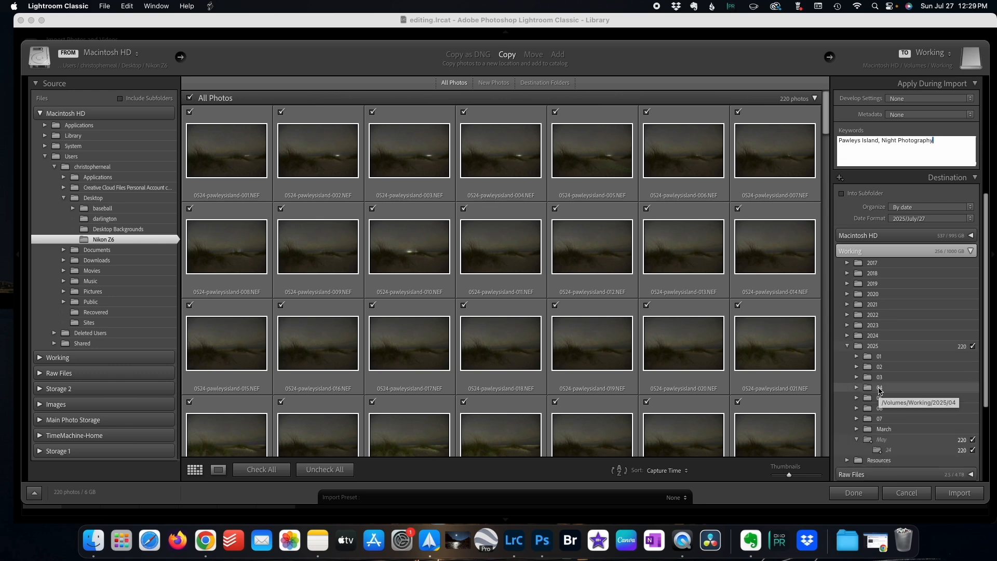
{"action": "scroll", "coordinate": [880, 390], "scroll_direction": "down", "scroll_amount": 6}
{"action": "scroll", "coordinate": [845, 197], "scroll_direction": "up", "scroll_amount": 4}
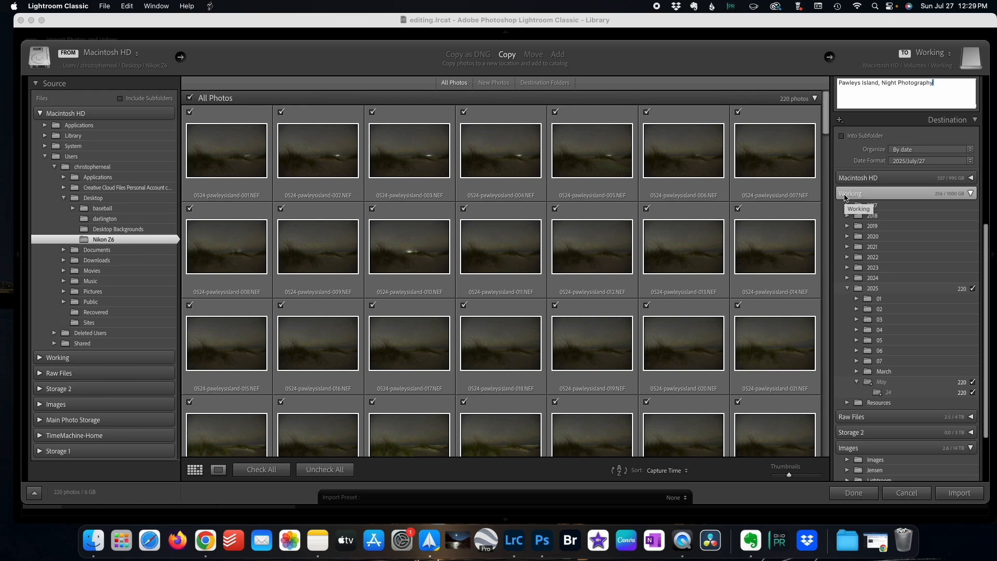
{"action": "left_click", "coordinate": [959, 492]}
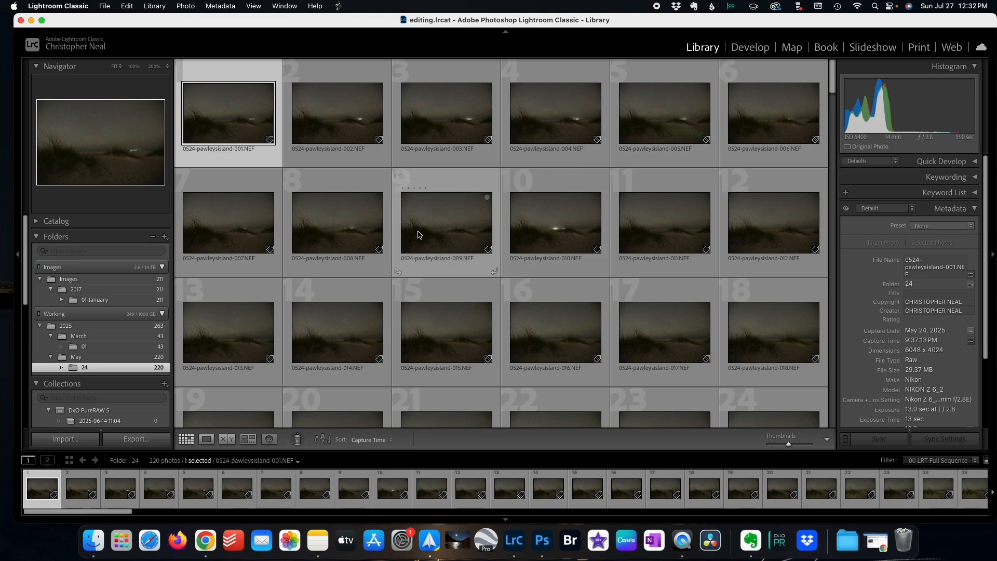
Step: Browse the imported night photos and examine 0524-pawleysisland-088.NEF at full view
{"action": "scroll", "coordinate": [439, 260], "scroll_direction": "down", "scroll_amount": 1}
{"action": "scroll", "coordinate": [438, 260], "scroll_direction": "down", "scroll_amount": 10}
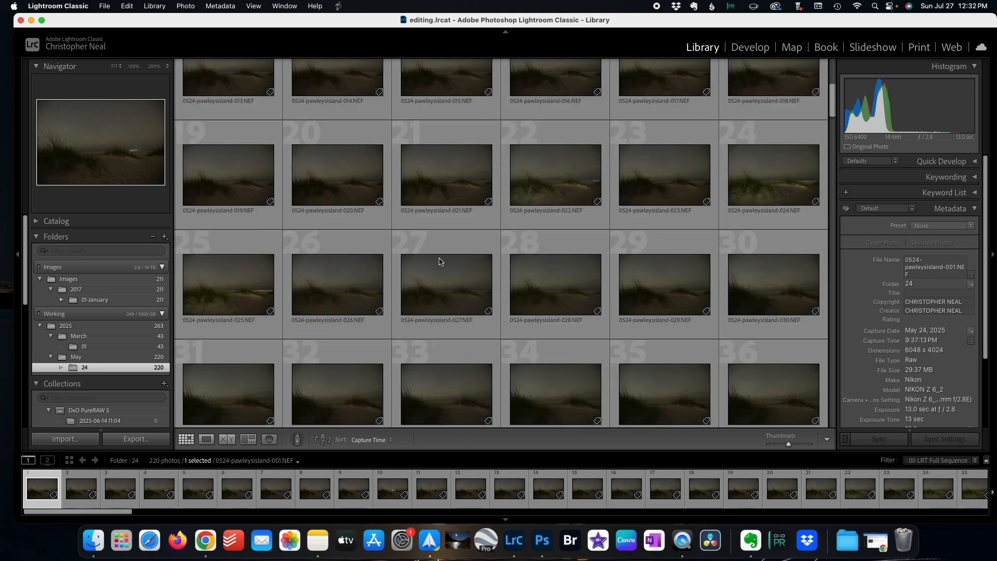
{"action": "scroll", "coordinate": [439, 261], "scroll_direction": "down", "scroll_amount": 6}
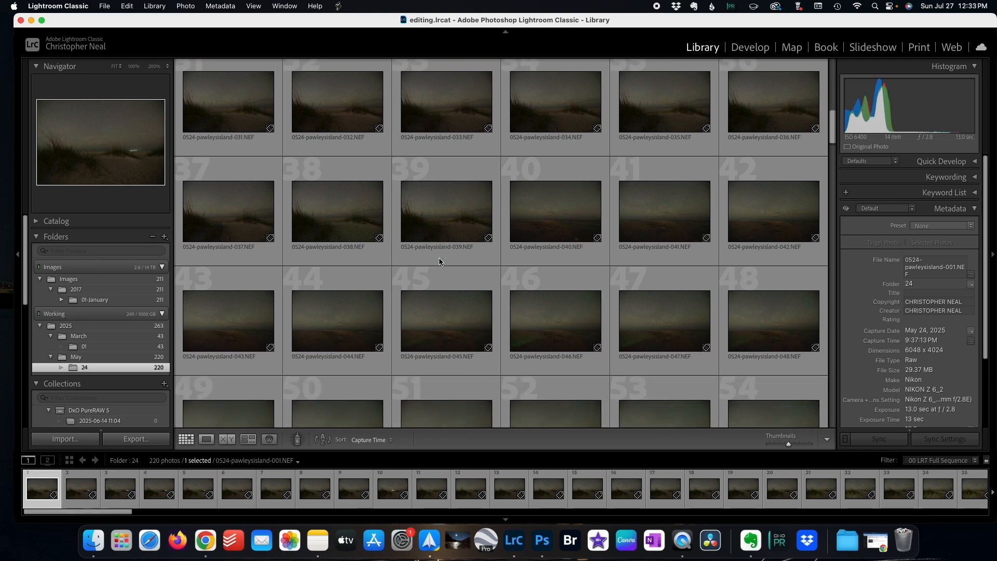
{"action": "scroll", "coordinate": [439, 261], "scroll_direction": "down", "scroll_amount": 8}
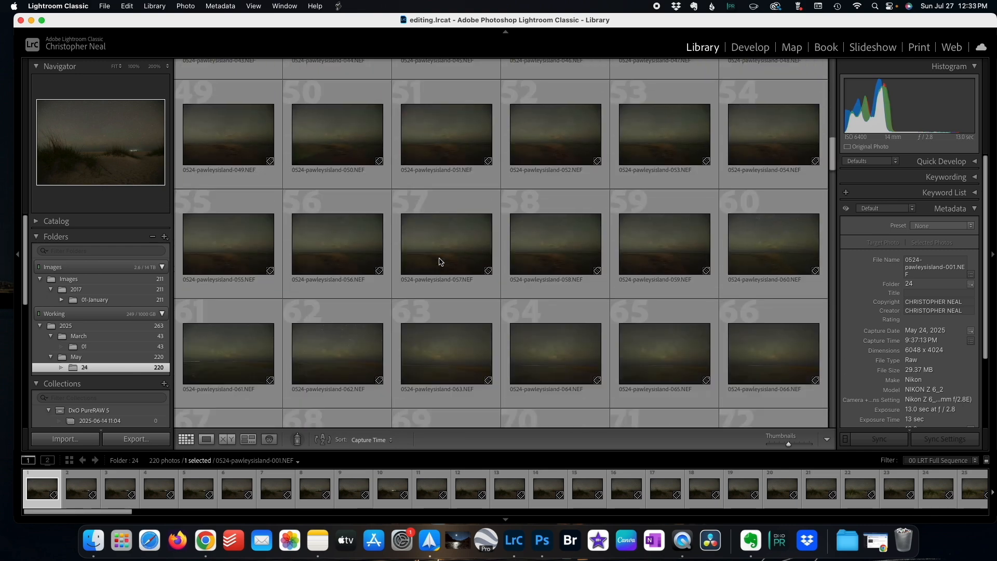
{"action": "scroll", "coordinate": [439, 261], "scroll_direction": "down", "scroll_amount": 7}
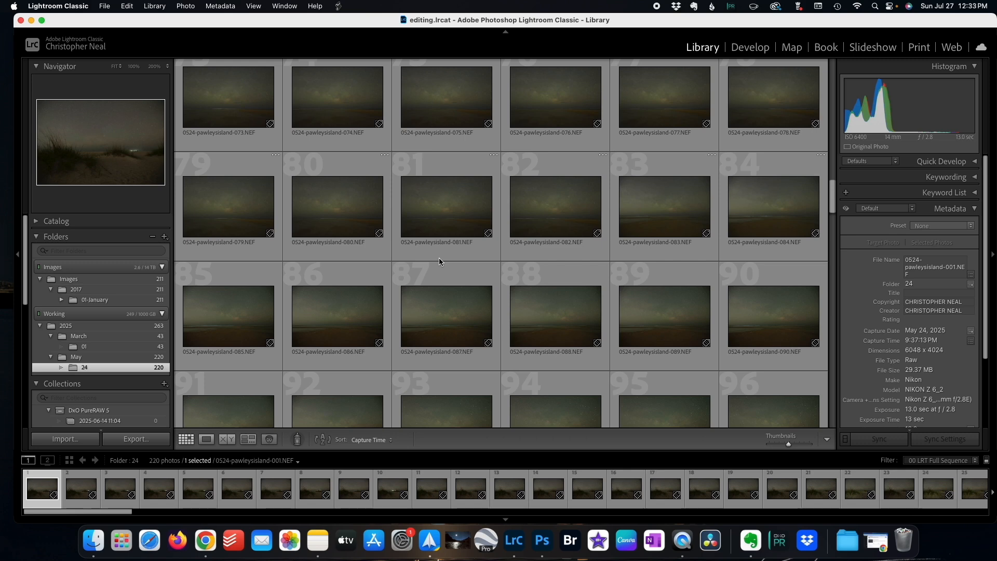
{"action": "scroll", "coordinate": [439, 261], "scroll_direction": "down", "scroll_amount": 2}
{"action": "scroll", "coordinate": [439, 261], "scroll_direction": "down", "scroll_amount": 2}
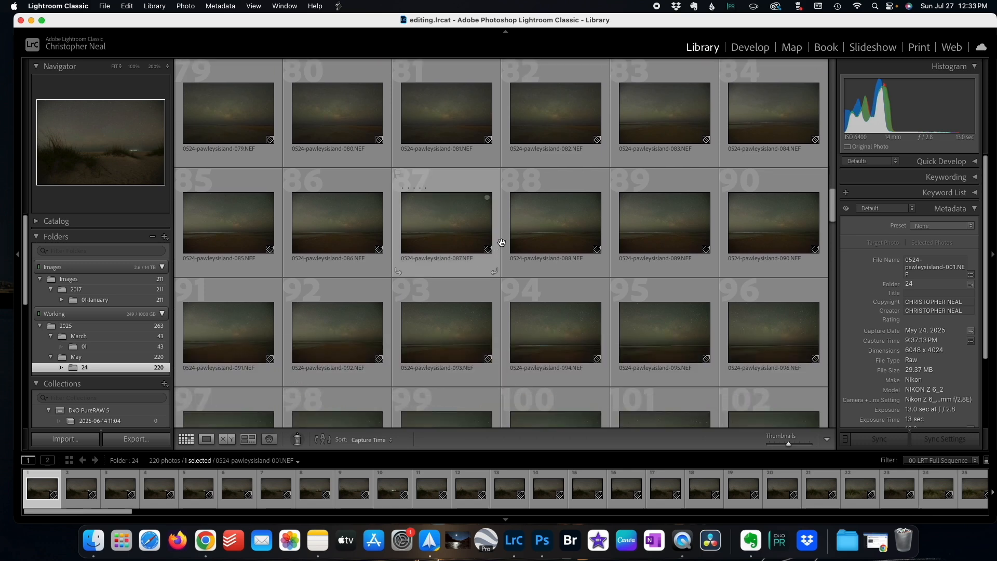
{"action": "double_click", "coordinate": [538, 237]}
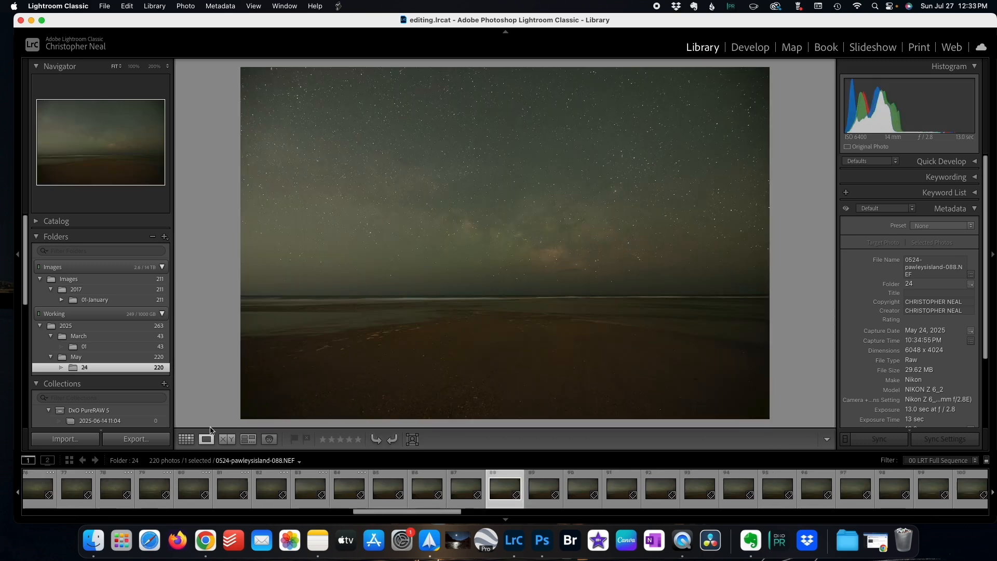
Step: Return to the thumbnails and open 0524-pawleysisland-099.NEF in the Develop module
{"action": "left_click", "coordinate": [183, 440]}
{"action": "scroll", "coordinate": [305, 308], "scroll_direction": "down", "scroll_amount": 2}
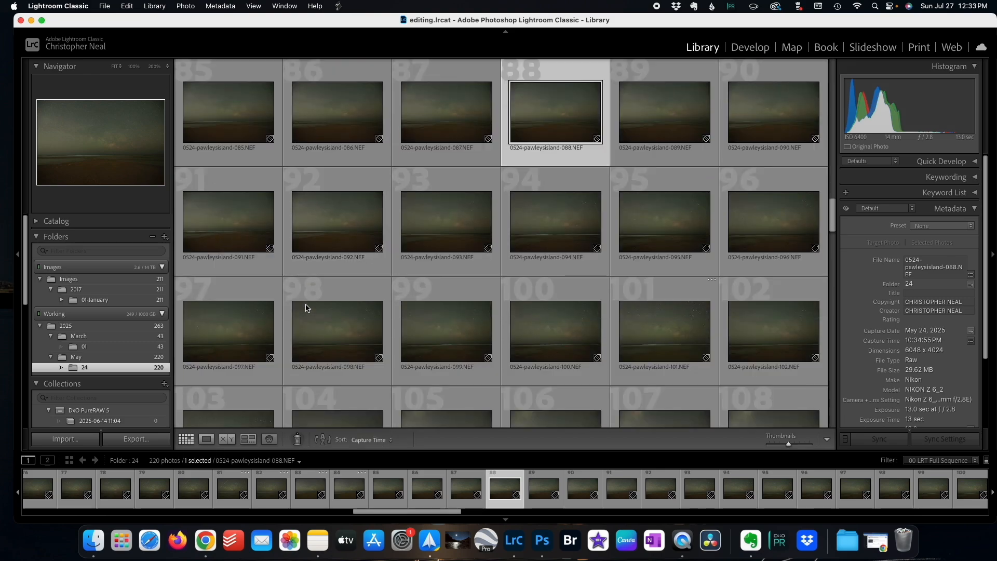
{"action": "left_click", "coordinate": [422, 336]}
{"action": "double_click", "coordinate": [422, 336]}
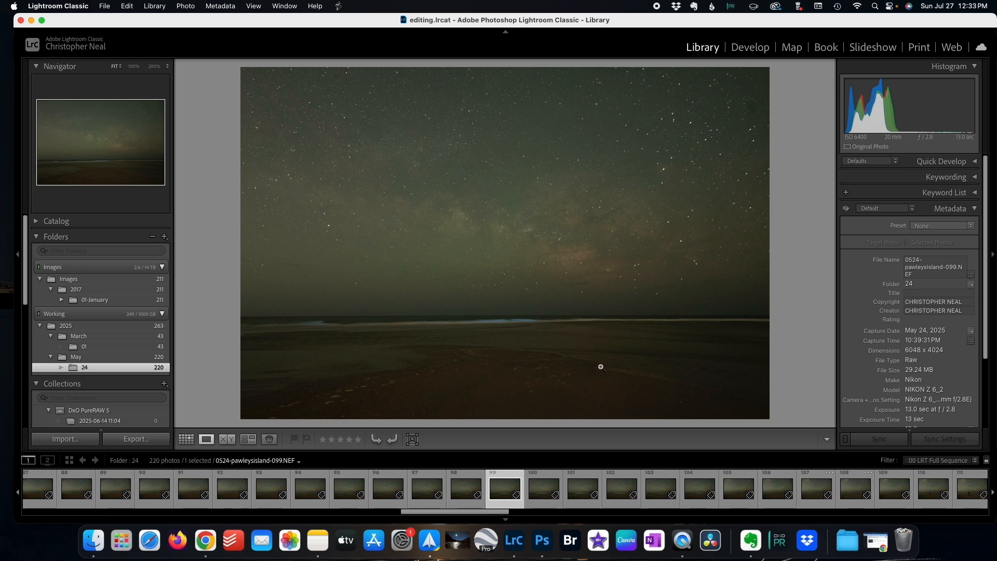
{"action": "left_click", "coordinate": [760, 49]}
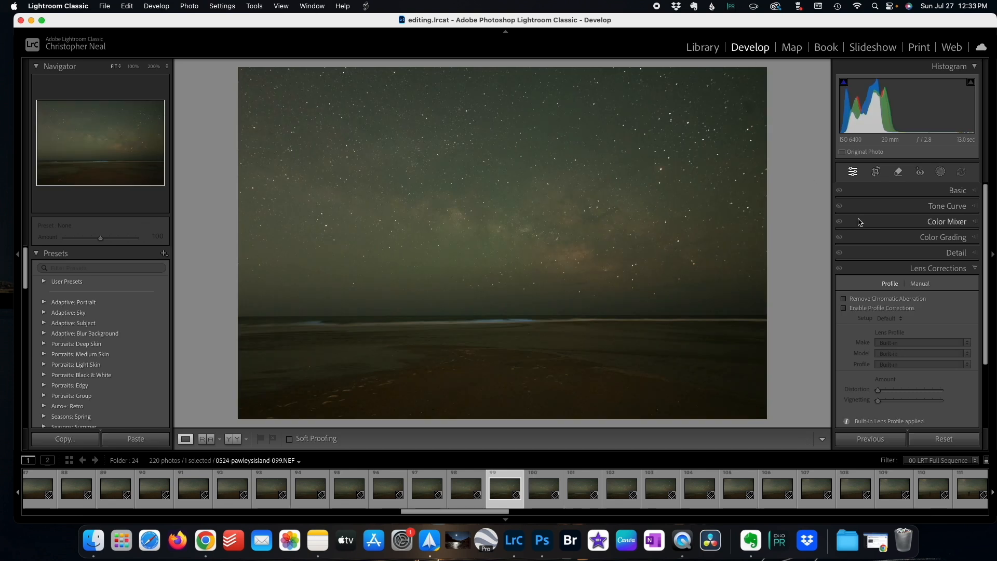
Step: Straighten the photo's horizon with a crop angle of 0.64 and apply the crop
{"action": "left_click", "coordinate": [884, 174]}
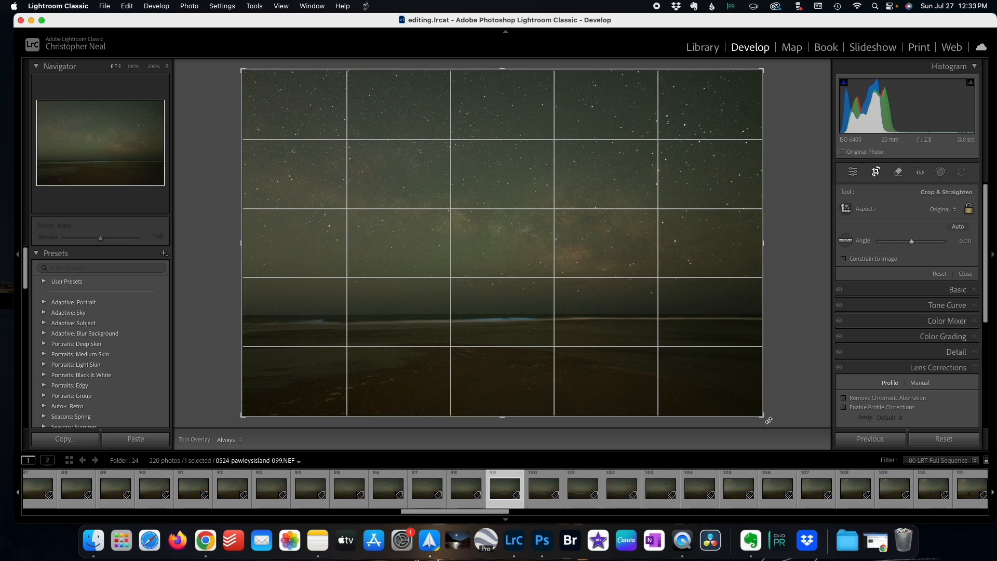
{"action": "left_click_drag", "start_coordinate": [769, 420], "coordinate": [765, 423]}
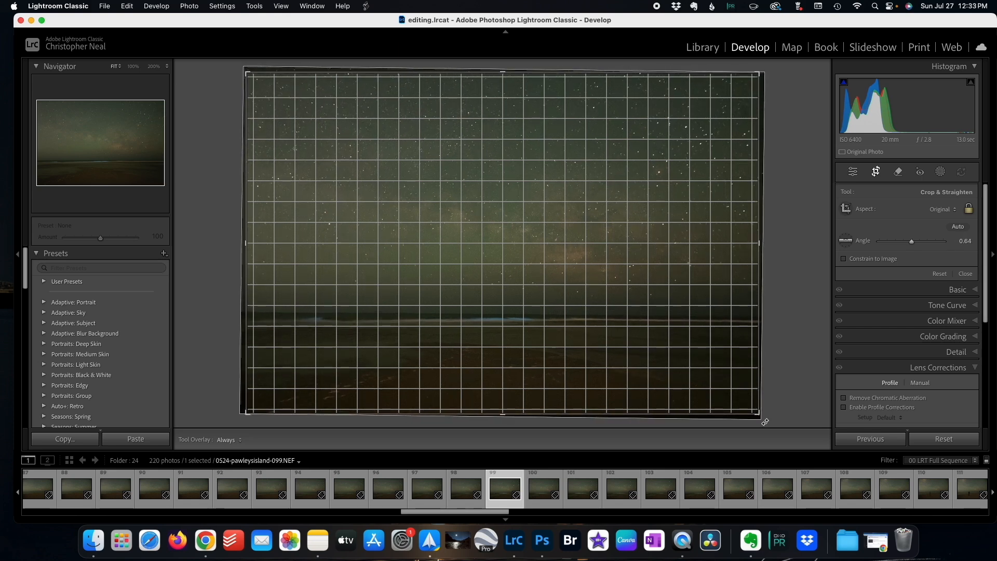
{"action": "left_click_drag", "start_coordinate": [766, 423], "coordinate": [764, 421]}
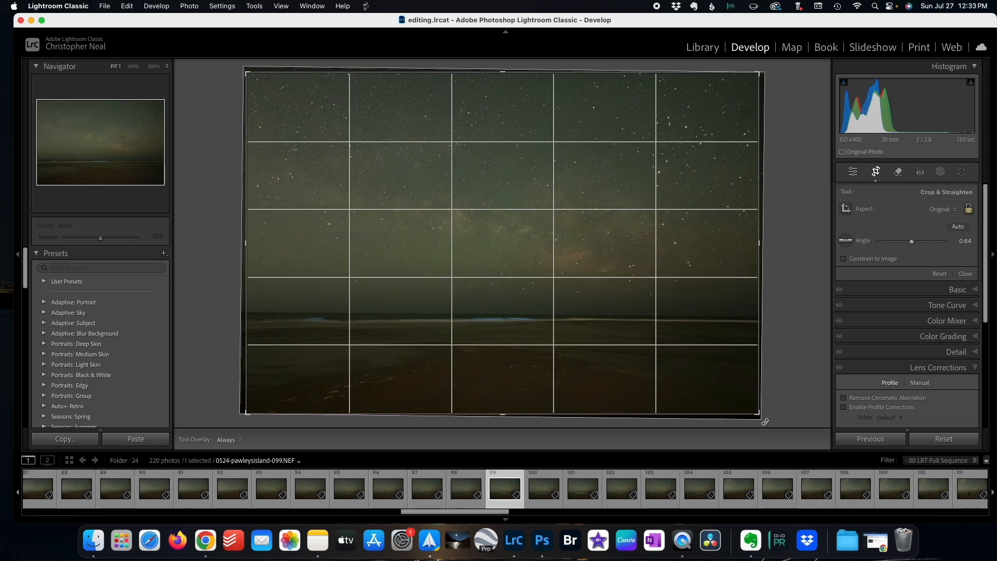
{"action": "left_click", "coordinate": [878, 173]}
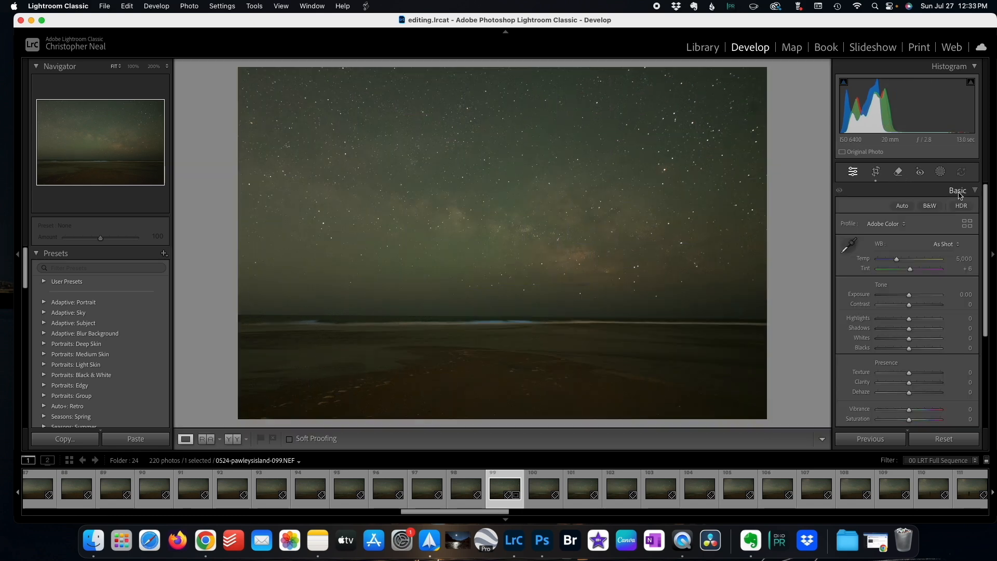
Step: Apply Auto white balance to the photo and set its temperature to 4850
{"action": "left_click", "coordinate": [958, 245]}
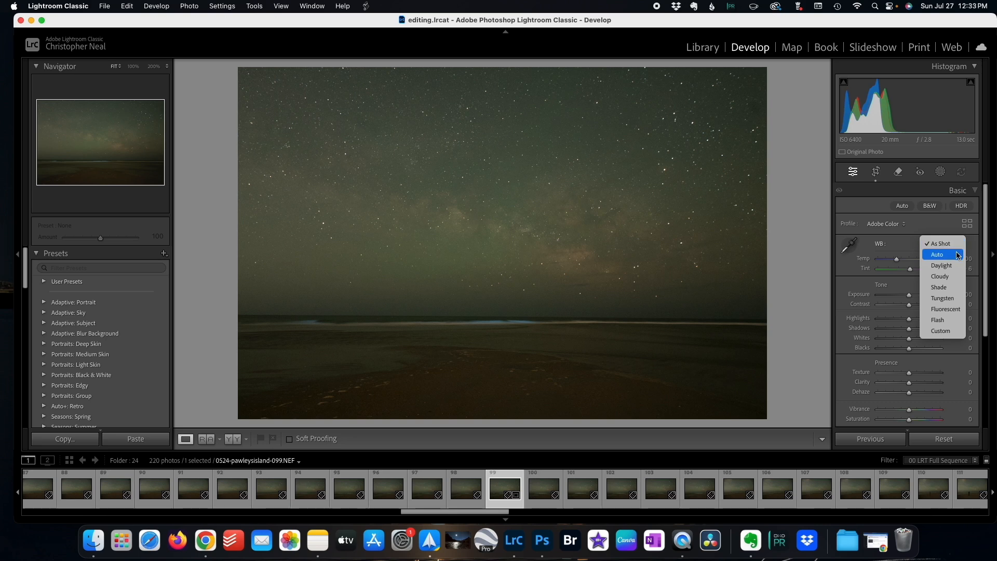
{"action": "left_click", "coordinate": [957, 254]}
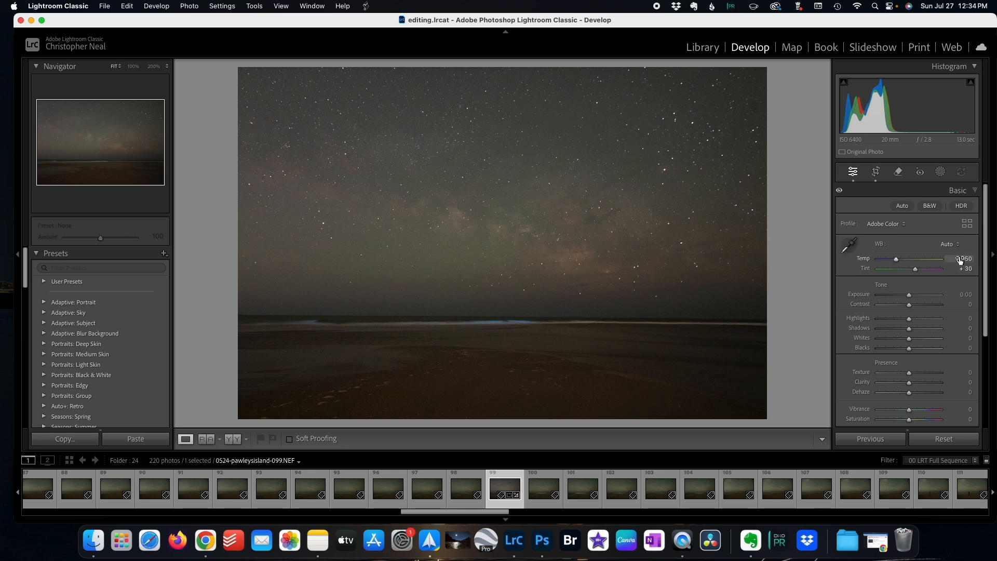
{"action": "left_click", "coordinate": [960, 259]}
{"action": "type", "text": "4850"}
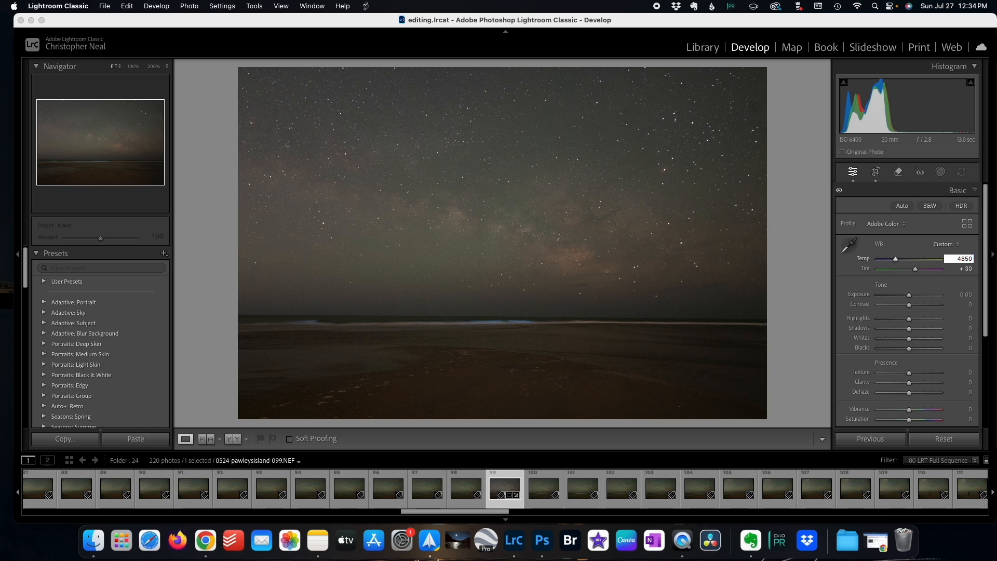
Step: Try lower white balance tints and set the tint to +27
{"action": "left_click", "coordinate": [966, 269]}
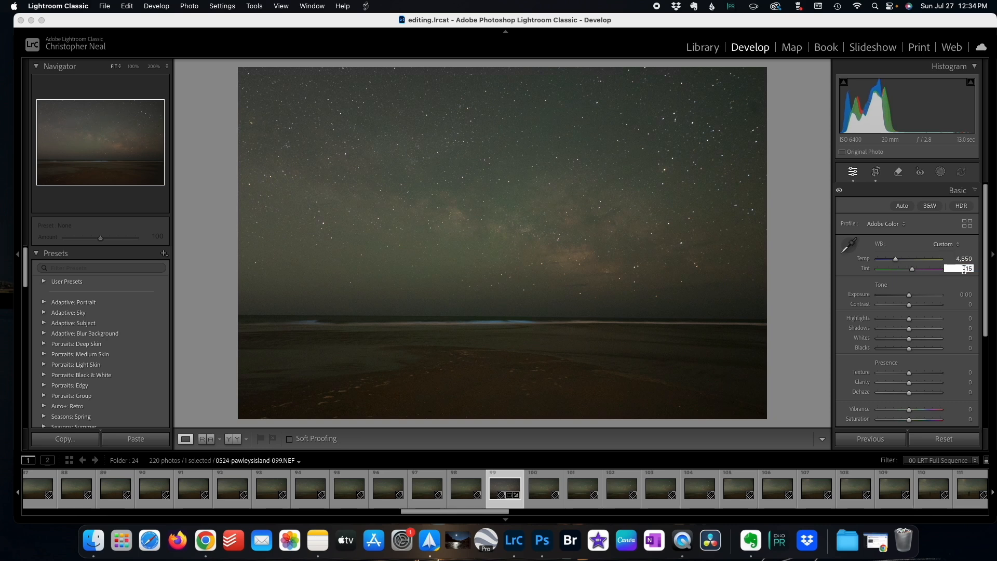
{"action": "type", "text": "25"}
{"action": "left_click_drag", "start_coordinate": [964, 269], "coordinate": [976, 269]}
{"action": "type", "text": "27"}
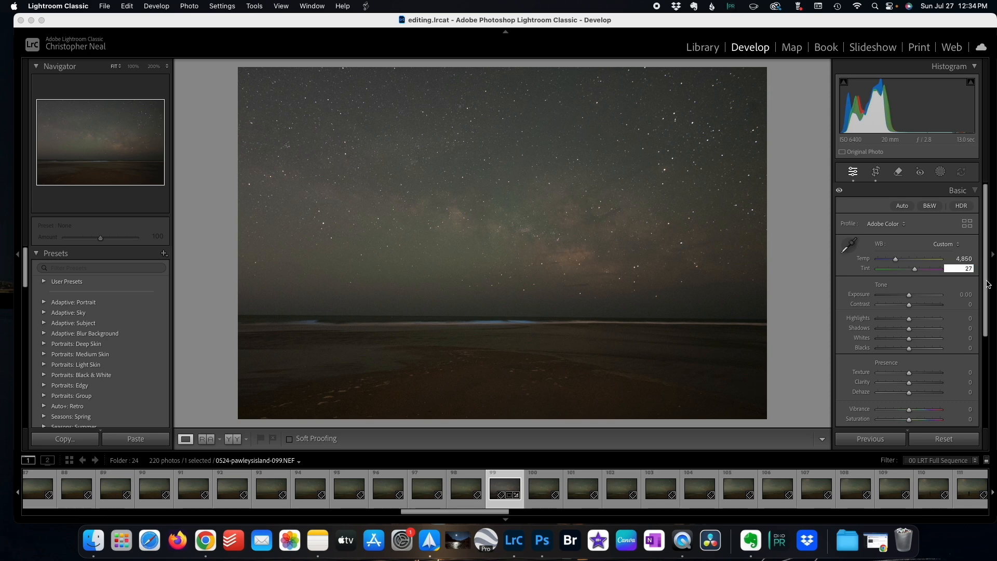
{"action": "key", "text": "Return"}
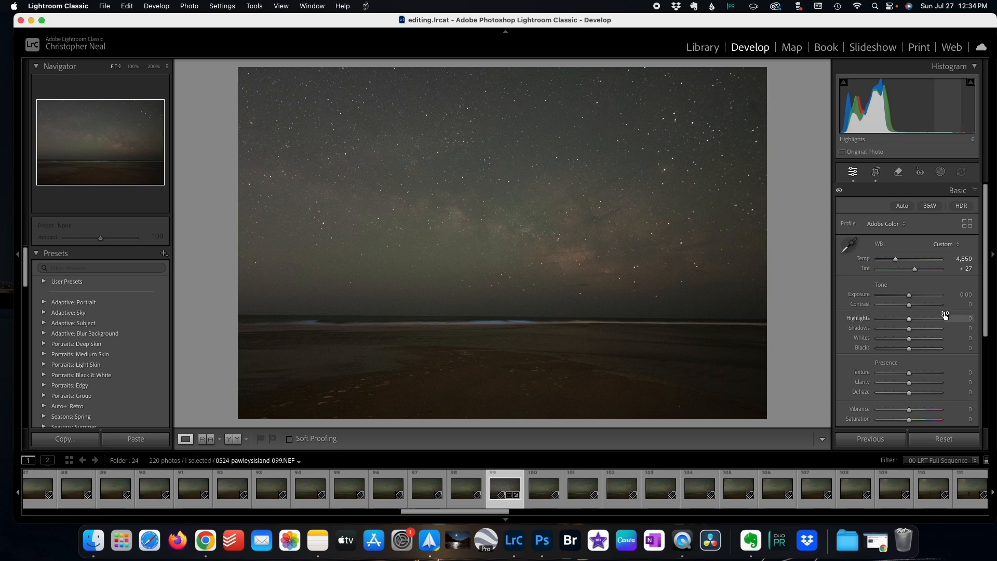
Step: Turn on chromatic aberration removal and profile corrections in the photo's lens corrections
{"action": "scroll", "coordinate": [946, 315], "scroll_direction": "down", "scroll_amount": 6}
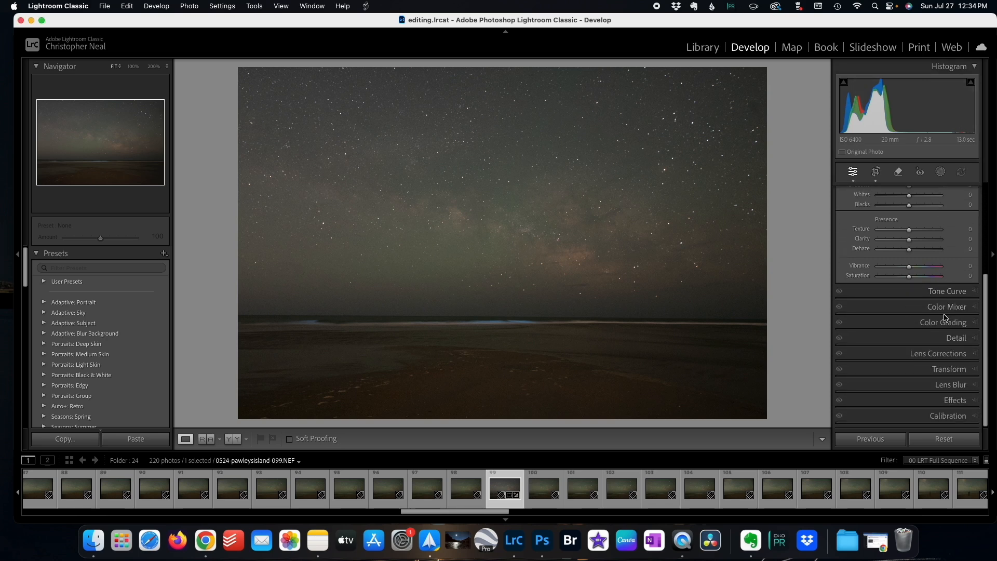
{"action": "left_click", "coordinate": [938, 358]}
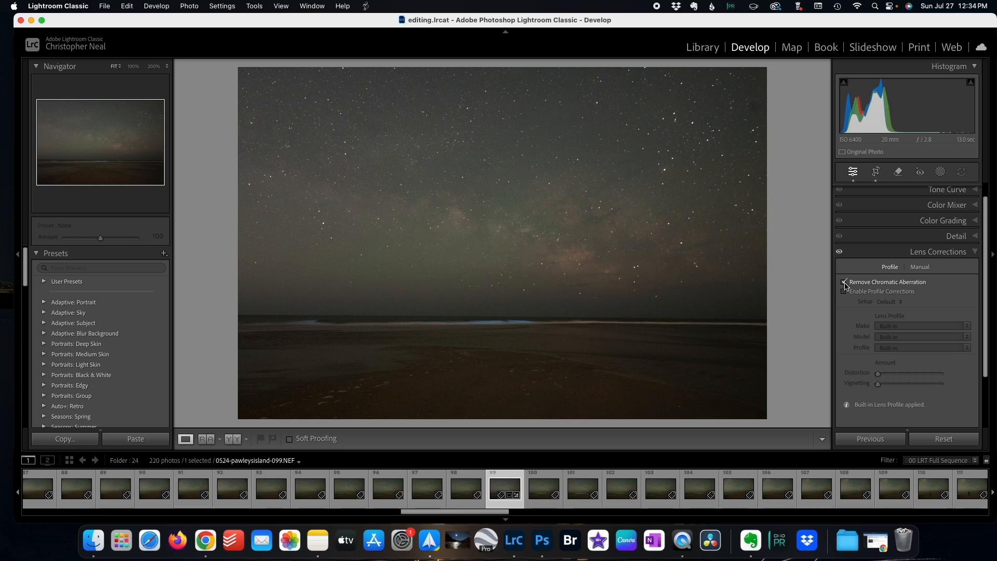
{"action": "left_click", "coordinate": [844, 293]}
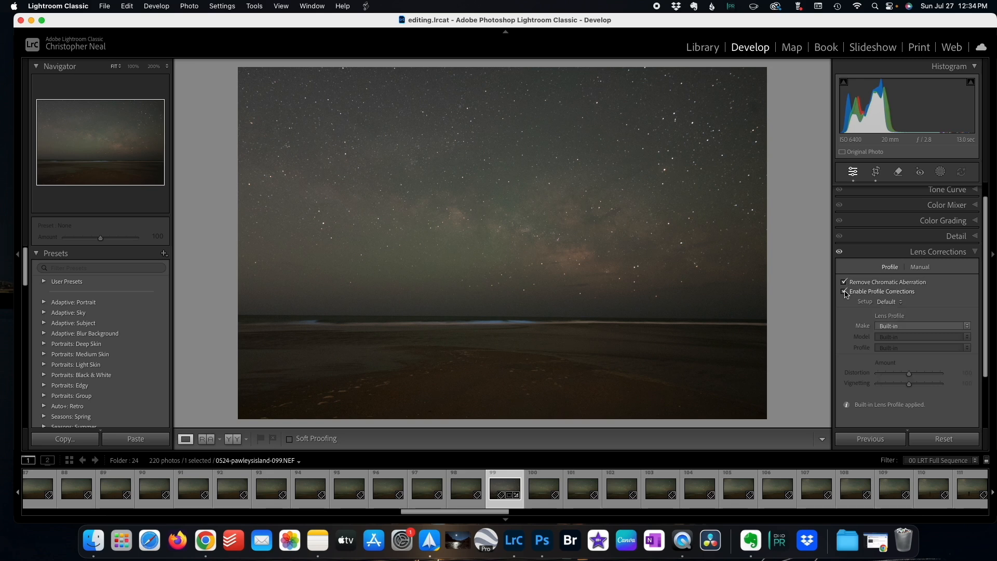
Step: Set the lens profile make to Sigma, using the SIGMA 14-24mm F2.8 DG HSM profile, and close the lens corrections
{"action": "left_click", "coordinate": [907, 328]}
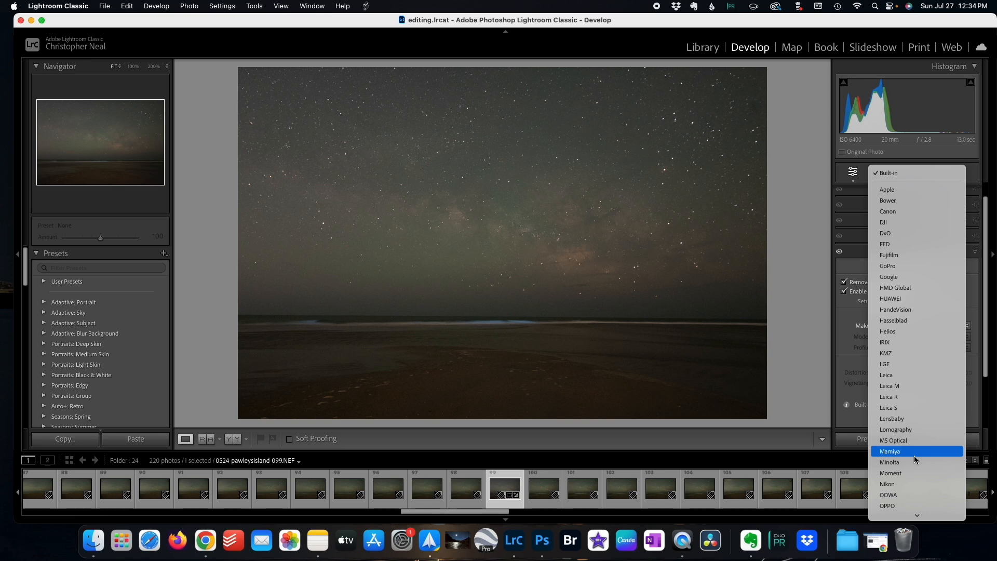
{"action": "scroll", "coordinate": [914, 456], "scroll_direction": "down", "scroll_amount": 5}
{"action": "scroll", "coordinate": [914, 457], "scroll_direction": "down", "scroll_amount": 1}
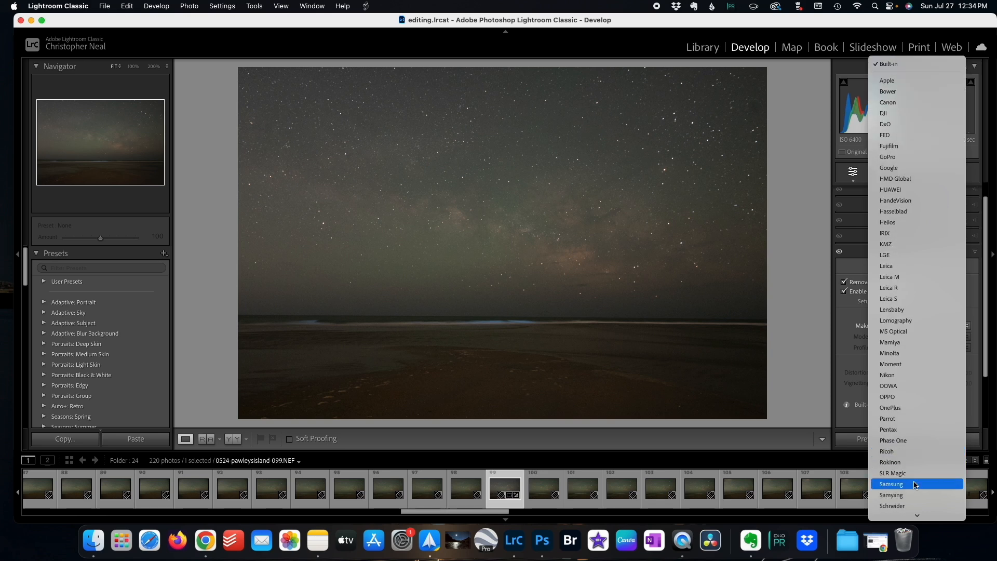
{"action": "scroll", "coordinate": [914, 485], "scroll_direction": "down", "scroll_amount": 3}
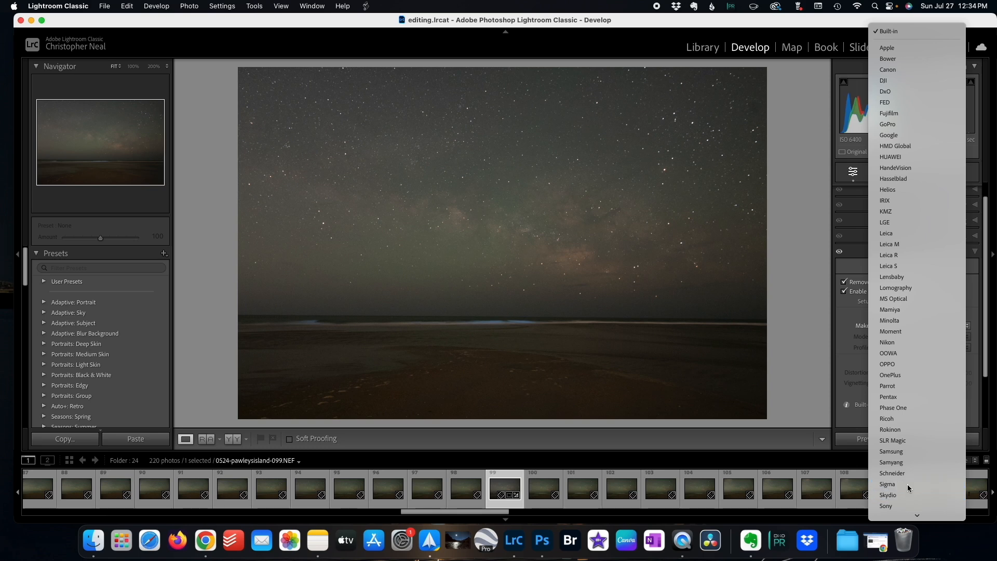
{"action": "left_click", "coordinate": [908, 484]}
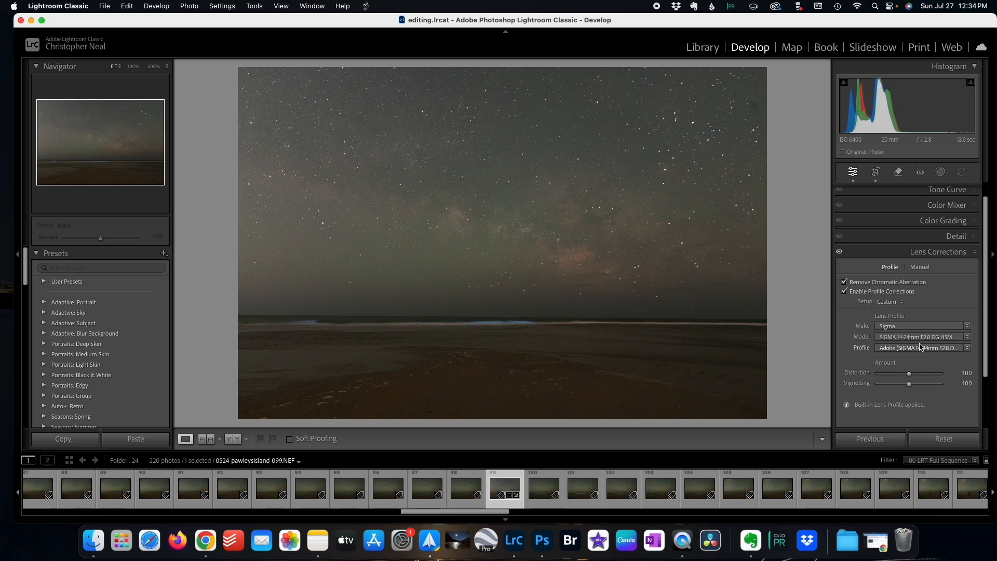
{"action": "left_click", "coordinate": [964, 254]}
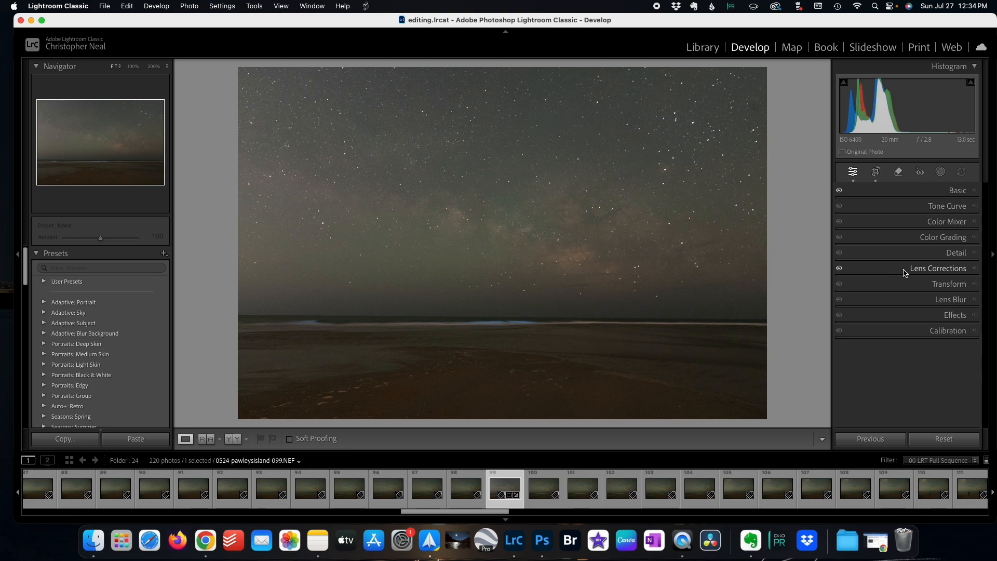
Step: Compare the photo with and without the lens corrections, leaving them enabled
{"action": "left_click", "coordinate": [840, 269]}
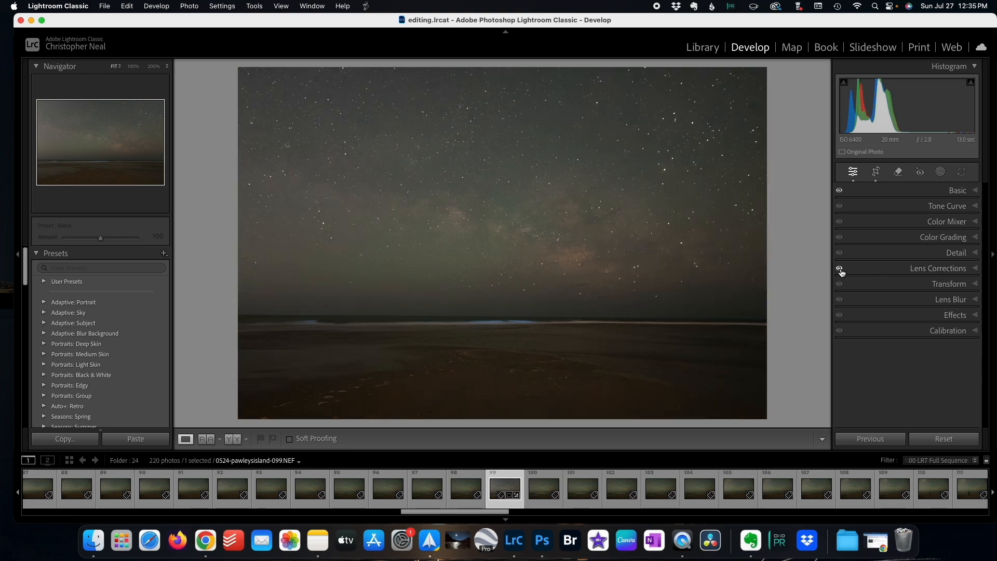
{"action": "left_click", "coordinate": [839, 269]}
{"action": "left_click", "coordinate": [840, 269]}
{"action": "left_click", "coordinate": [840, 269]}
{"action": "left_click", "coordinate": [840, 270]}
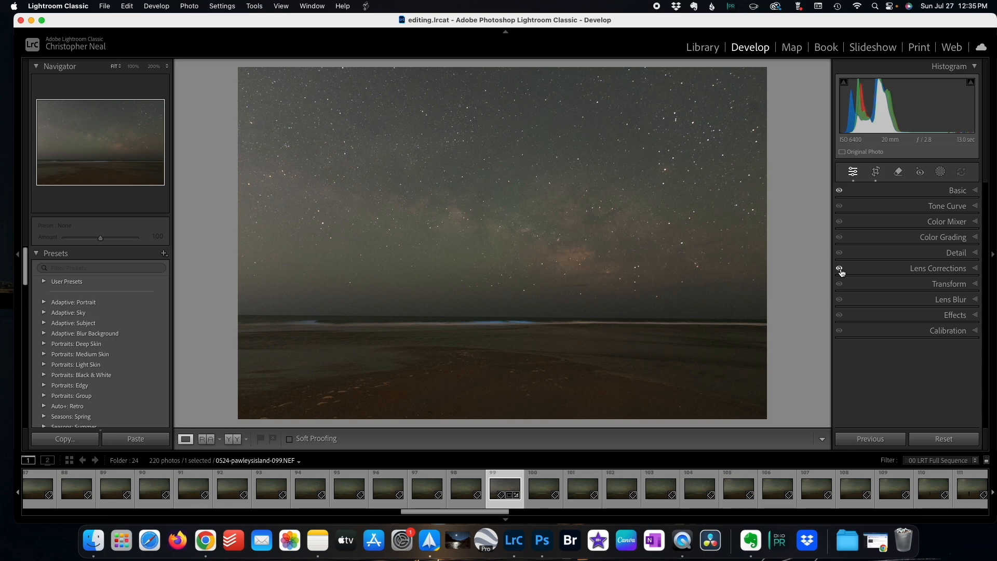
{"action": "left_click", "coordinate": [839, 270]}
{"action": "left_click", "coordinate": [840, 270]}
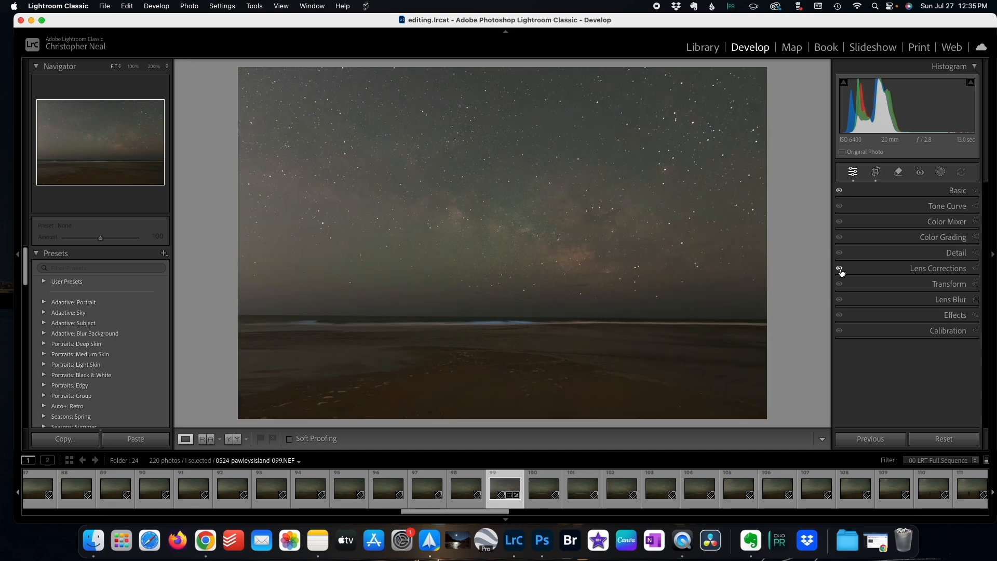
Step: Apply Denoise to the photo with an amount of 50 and return to the basic adjustments
{"action": "left_click", "coordinate": [954, 253]}
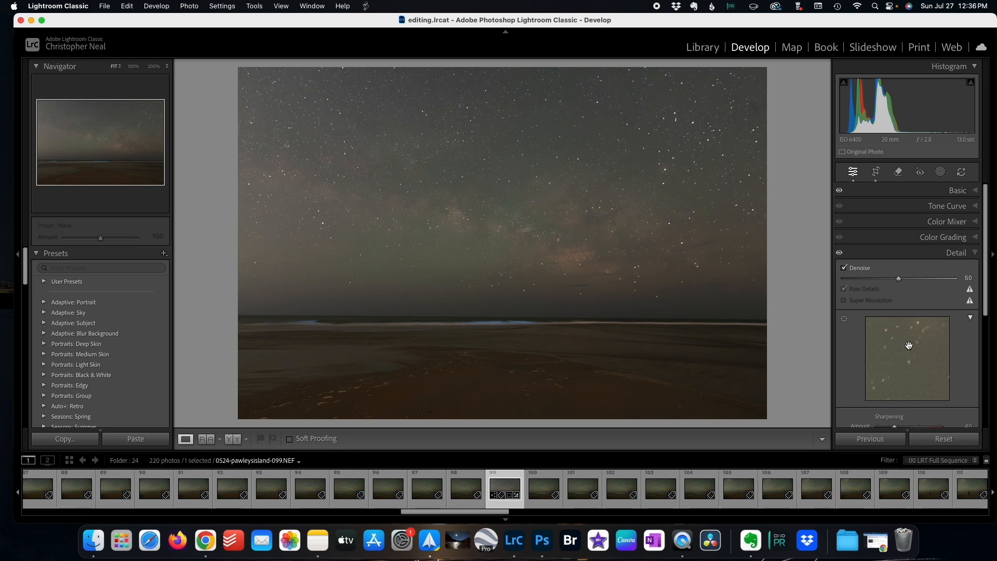
{"action": "left_click", "coordinate": [949, 255]}
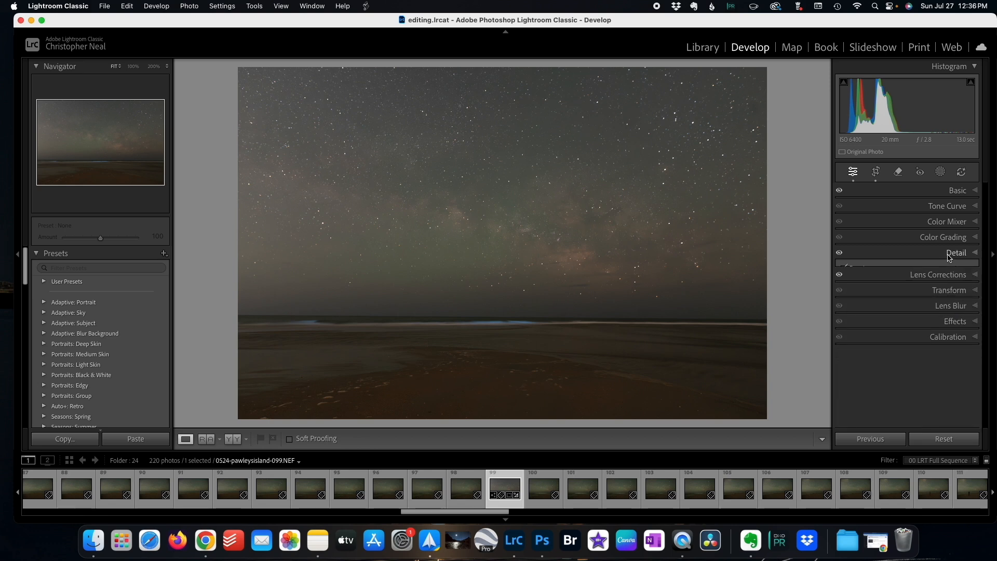
{"action": "left_click", "coordinate": [951, 192]}
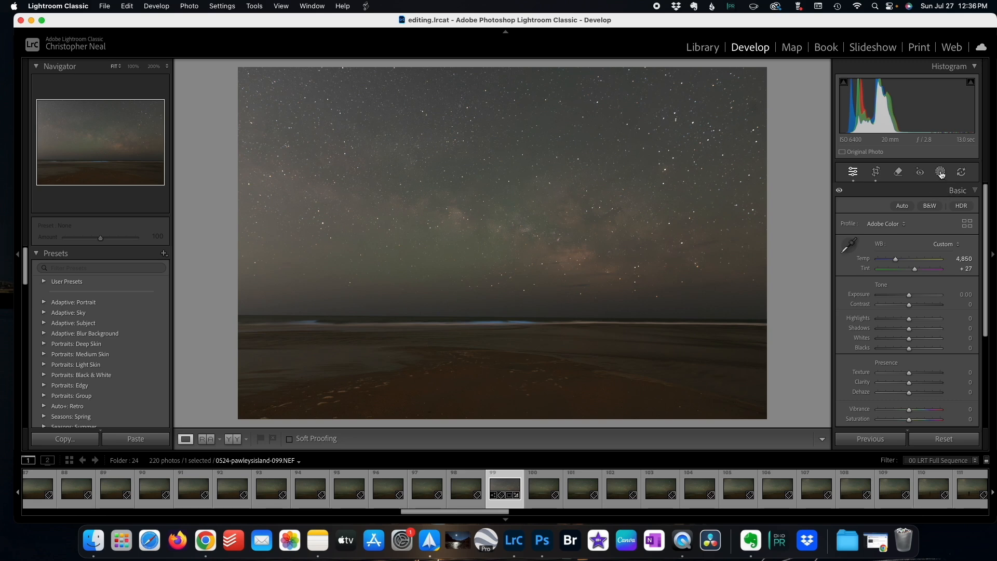
Step: Create three separate landscape masks for the sky, water and natural ground
{"action": "left_click", "coordinate": [941, 173]}
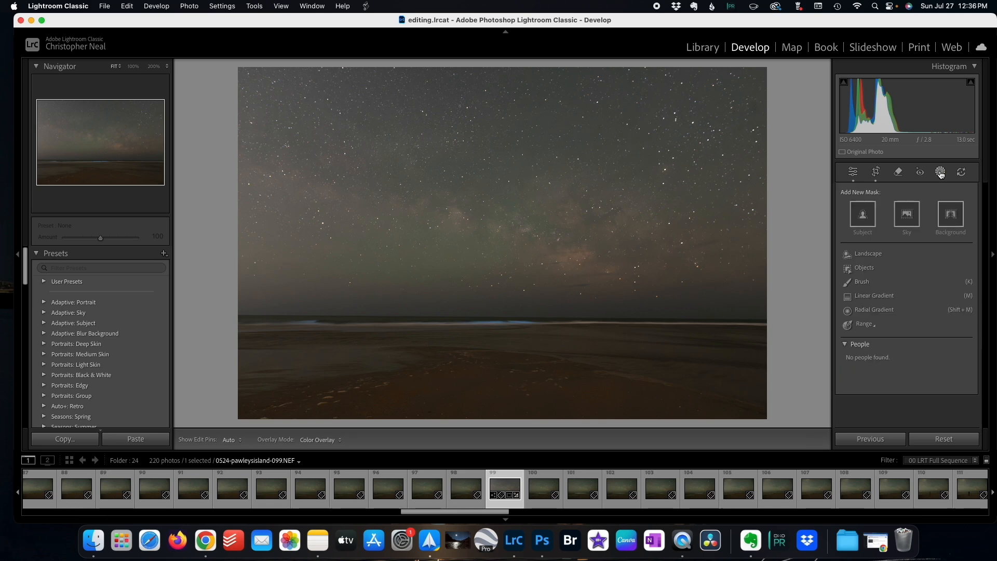
{"action": "left_click", "coordinate": [863, 255]}
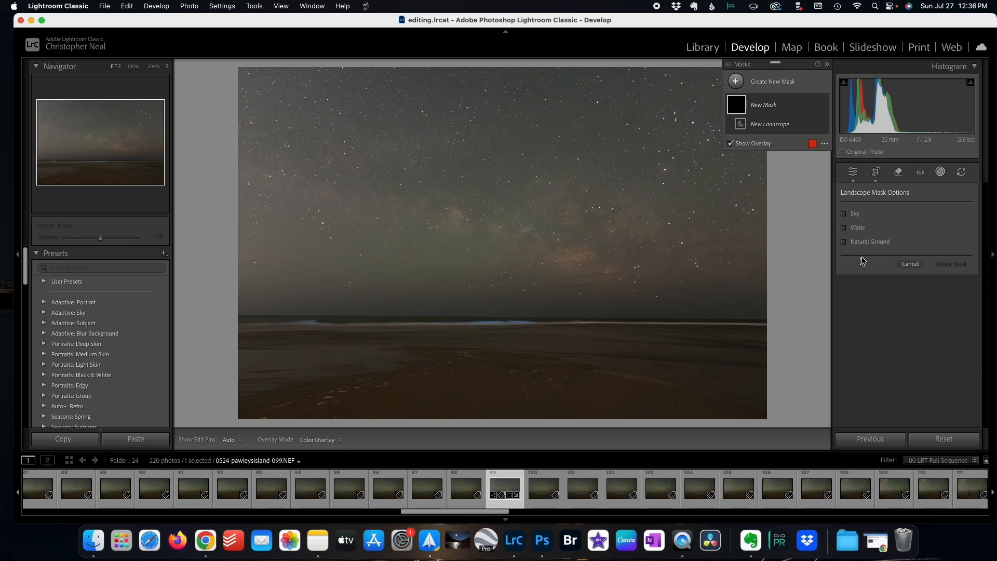
{"action": "left_click", "coordinate": [846, 214]}
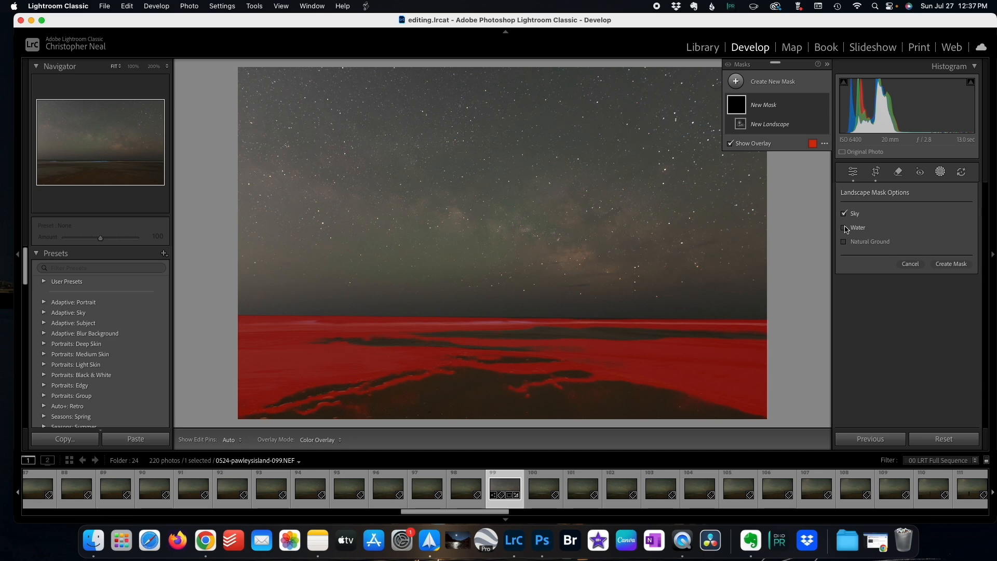
{"action": "left_click", "coordinate": [845, 228]}
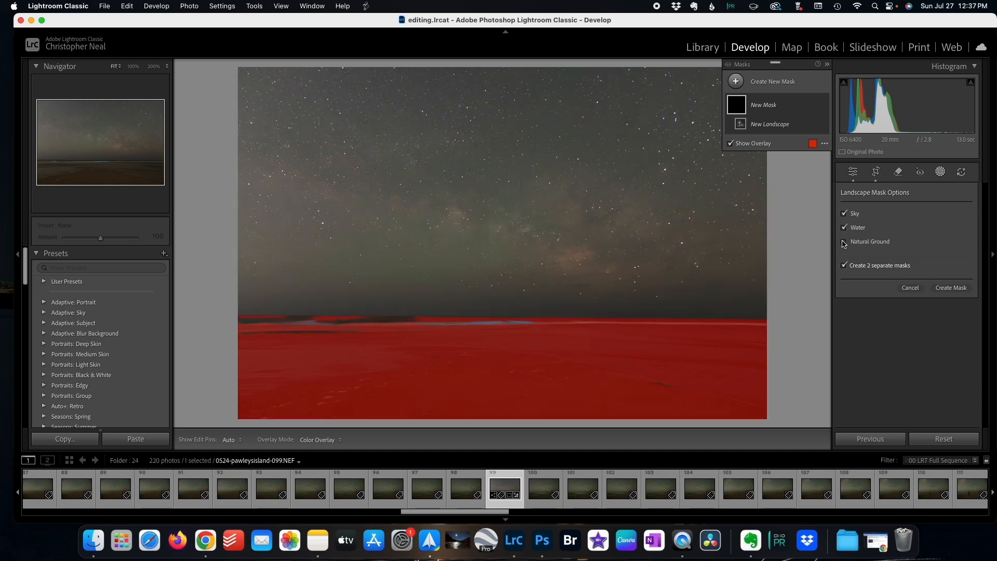
{"action": "left_click", "coordinate": [844, 242]}
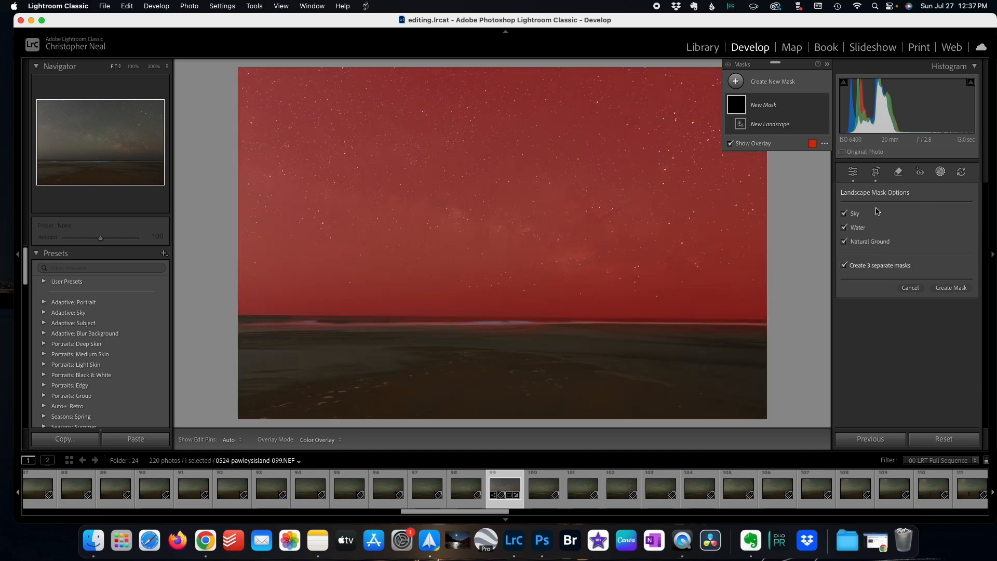
{"action": "left_click", "coordinate": [953, 287]}
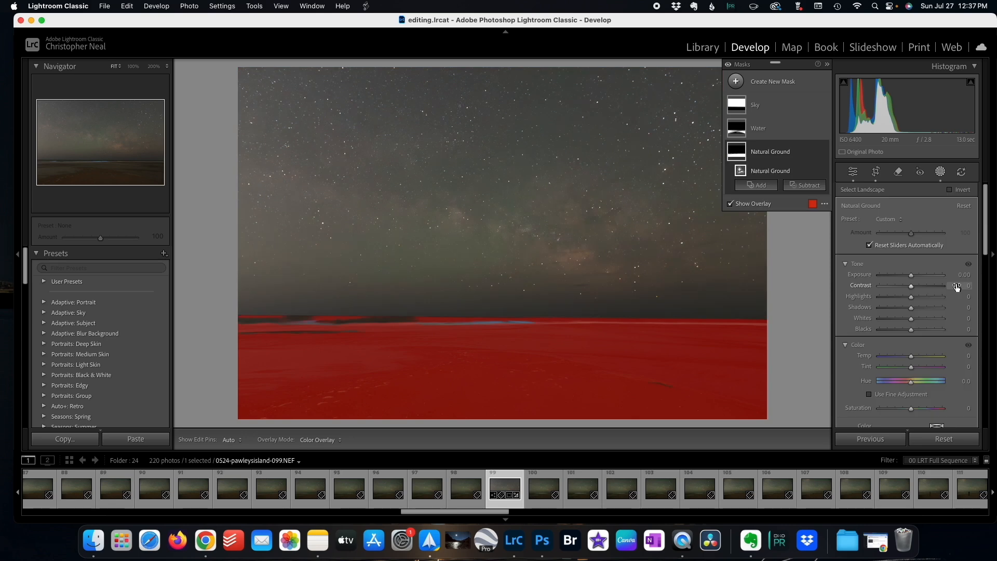
Step: Examine the overlays of the Water, Sky and Natural Ground masks to compare the areas they cover
{"action": "left_click", "coordinate": [784, 130]}
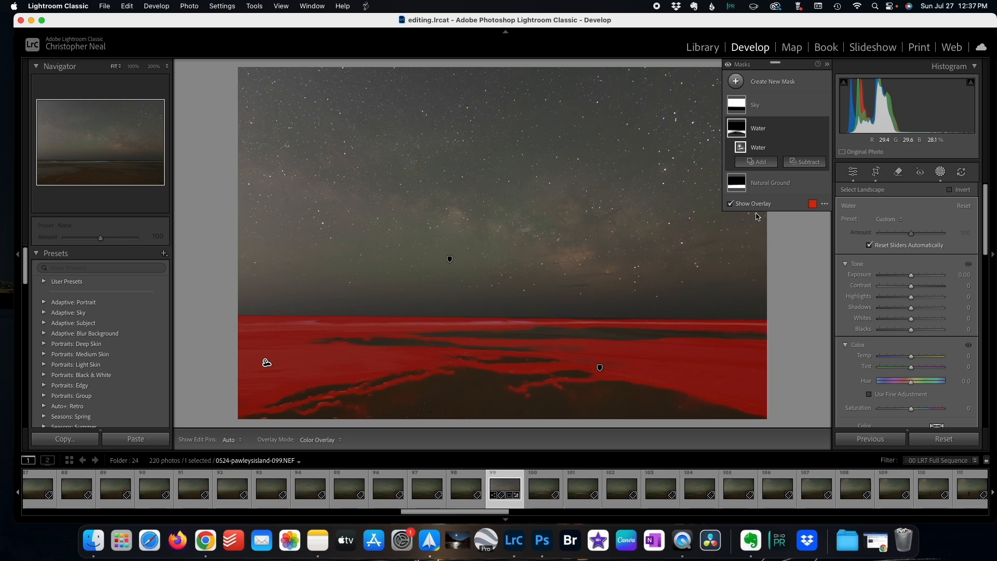
{"action": "left_click", "coordinate": [788, 129]}
{"action": "left_click", "coordinate": [785, 113]}
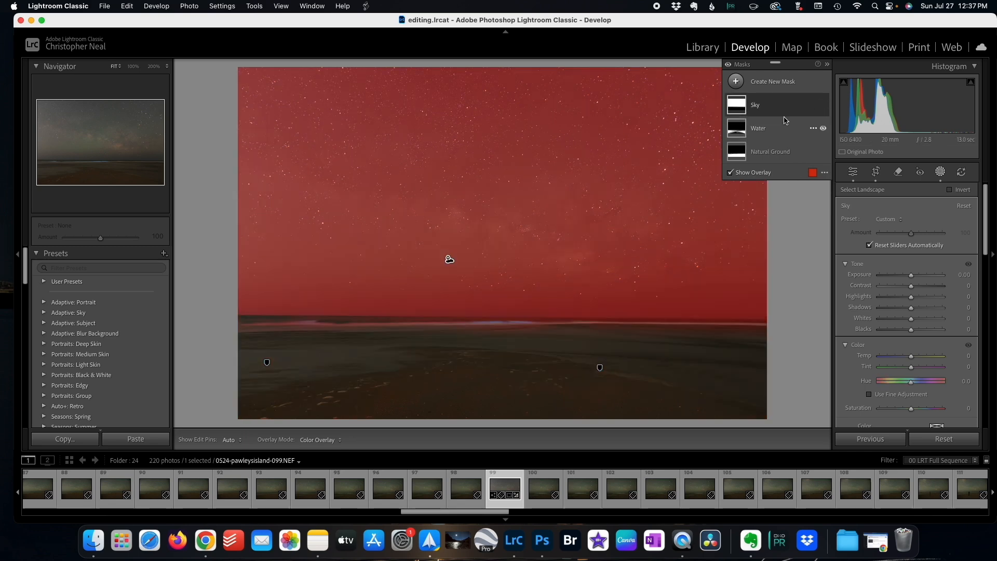
{"action": "left_click", "coordinate": [784, 130]}
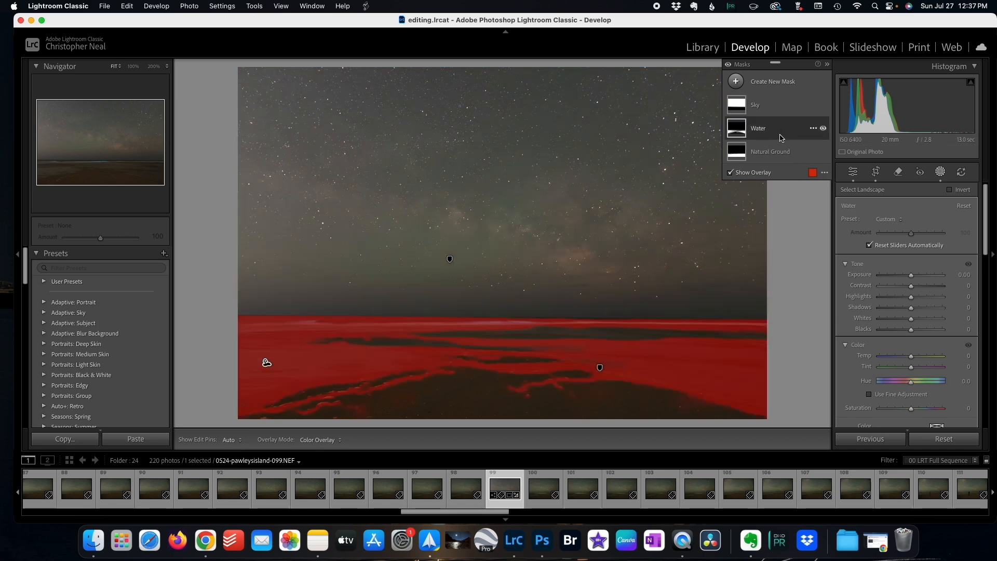
{"action": "left_click", "coordinate": [779, 151]}
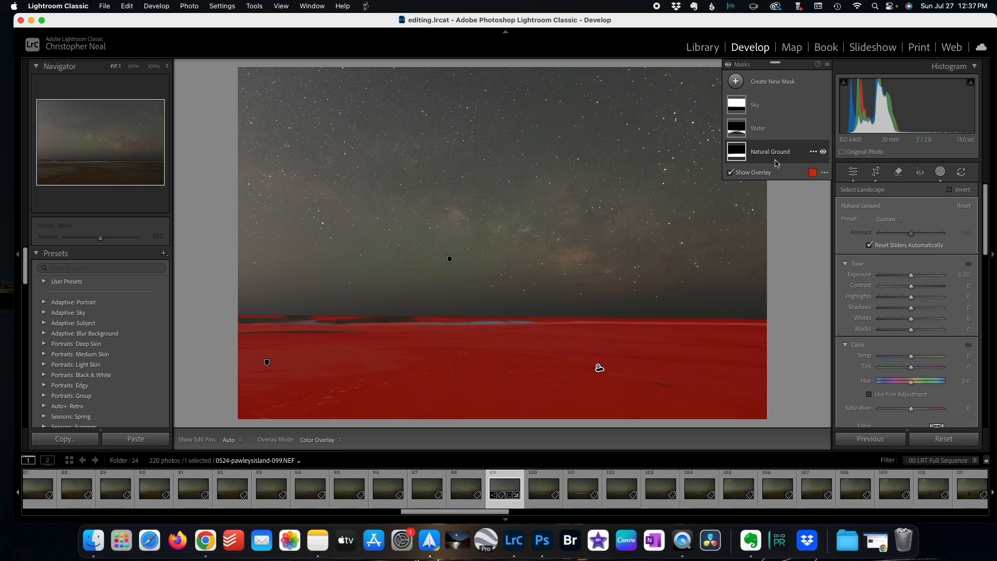
Step: Subtract the surf and wet areas around the central sand from the Natural Ground mask with a size 10 brush
{"action": "left_click", "coordinate": [799, 154]}
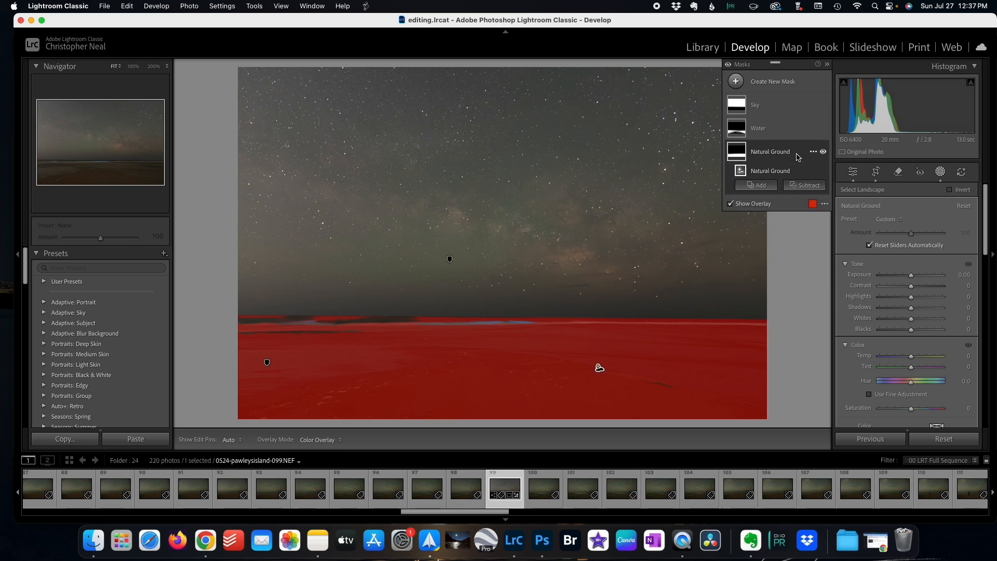
{"action": "left_click", "coordinate": [802, 185]}
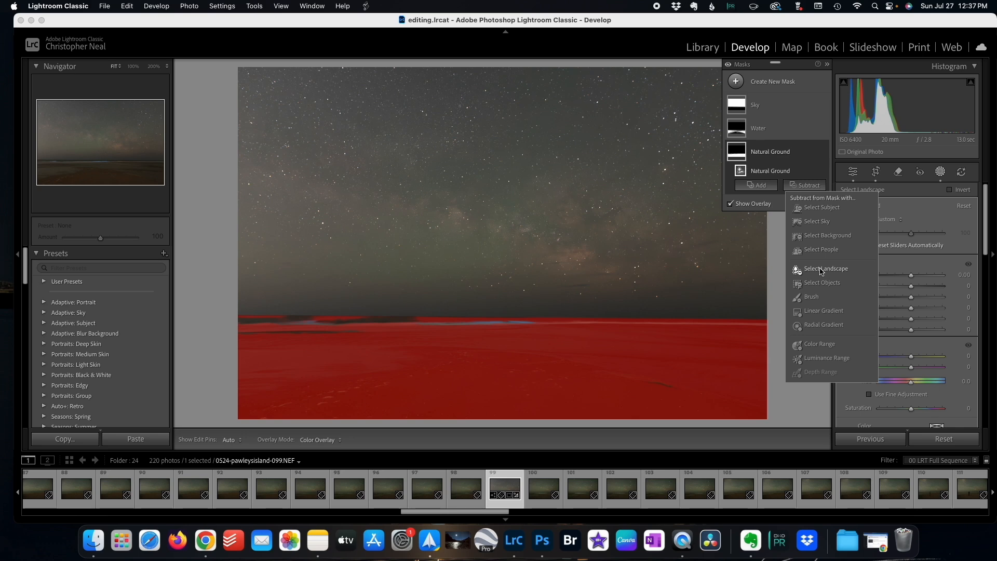
{"action": "left_click", "coordinate": [813, 297]}
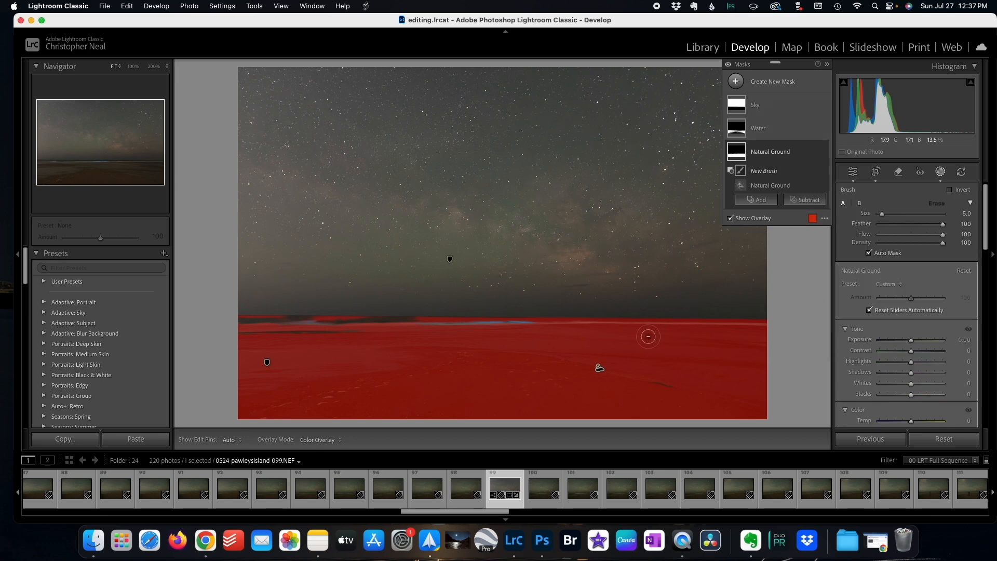
{"action": "key", "text": "bracketright"}
{"action": "key", "text": "bracketright"}
{"action": "key", "text": "bracketright"}
{"action": "key", "text": "bracketright"}
{"action": "key", "text": "bracketright"}
{"action": "mouse_move", "coordinate": [639, 333]}
{"action": "left_mouse_down"}
{"action": "mouse_move", "coordinate": [771, 335]}
{"action": "mouse_move", "coordinate": [476, 321]}
{"action": "mouse_move", "coordinate": [298, 329]}
{"action": "mouse_move", "coordinate": [266, 315]}
{"action": "mouse_move", "coordinate": [537, 313]}
{"action": "mouse_move", "coordinate": [747, 327]}
{"action": "left_mouse_up"}
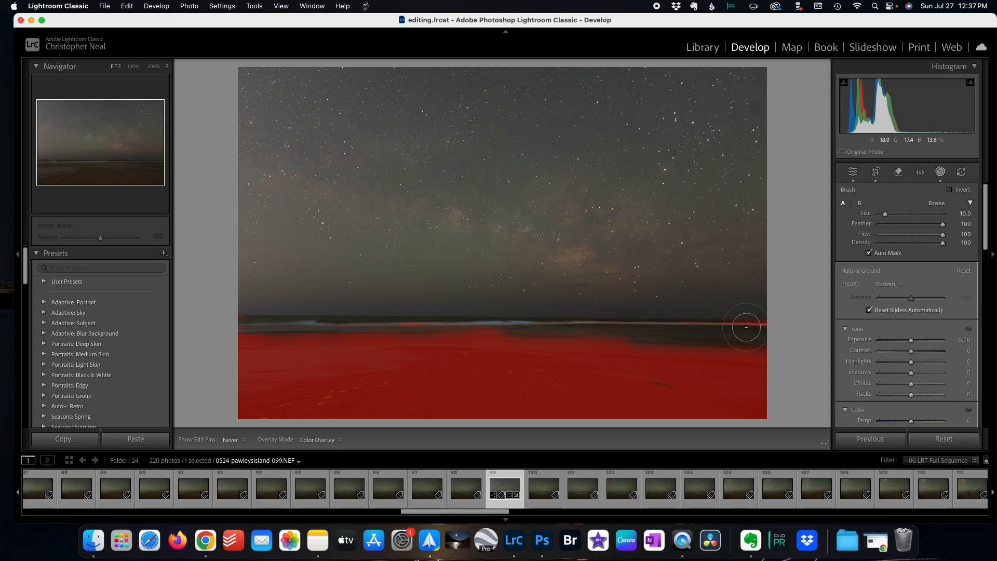
{"action": "mouse_move", "coordinate": [626, 355]}
{"action": "left_mouse_down"}
{"action": "mouse_move", "coordinate": [783, 399]}
{"action": "mouse_move", "coordinate": [739, 371]}
{"action": "mouse_move", "coordinate": [668, 354]}
{"action": "mouse_move", "coordinate": [782, 363]}
{"action": "mouse_move", "coordinate": [610, 346]}
{"action": "left_mouse_up"}
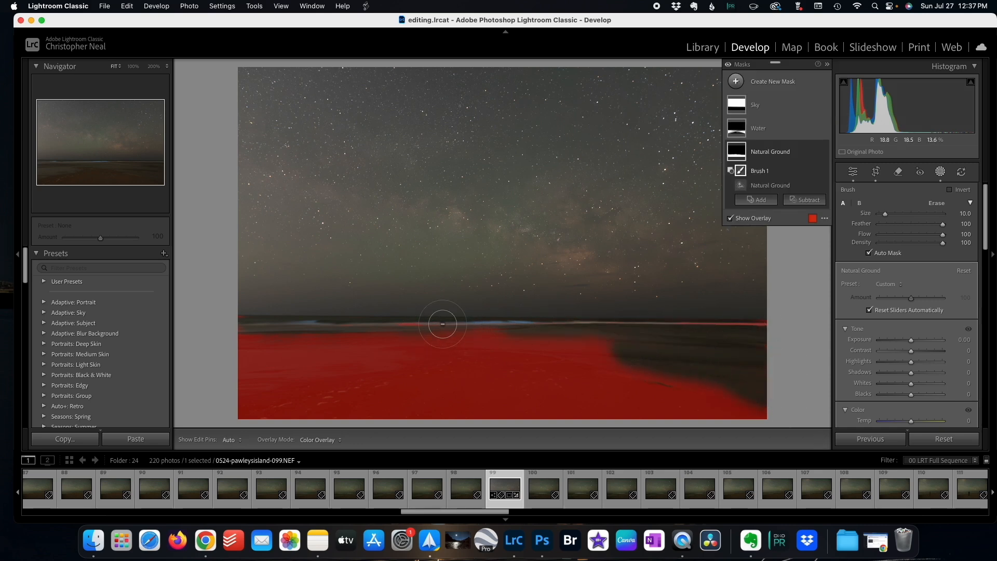
{"action": "mouse_move", "coordinate": [397, 334]}
{"action": "left_mouse_down"}
{"action": "mouse_move", "coordinate": [251, 348]}
{"action": "mouse_move", "coordinate": [308, 364]}
{"action": "mouse_move", "coordinate": [366, 358]}
{"action": "mouse_move", "coordinate": [282, 356]}
{"action": "mouse_move", "coordinate": [311, 348]}
{"action": "left_mouse_up"}
{"action": "mouse_move", "coordinate": [246, 404]}
{"action": "left_mouse_down"}
{"action": "mouse_move", "coordinate": [317, 381]}
{"action": "mouse_move", "coordinate": [243, 370]}
{"action": "mouse_move", "coordinate": [262, 372]}
{"action": "mouse_move", "coordinate": [264, 390]}
{"action": "mouse_move", "coordinate": [248, 355]}
{"action": "mouse_move", "coordinate": [254, 326]}
{"action": "mouse_move", "coordinate": [340, 332]}
{"action": "mouse_move", "coordinate": [445, 315]}
{"action": "mouse_move", "coordinate": [610, 337]}
{"action": "mouse_move", "coordinate": [785, 323]}
{"action": "mouse_move", "coordinate": [503, 305]}
{"action": "mouse_move", "coordinate": [366, 313]}
{"action": "left_mouse_up"}
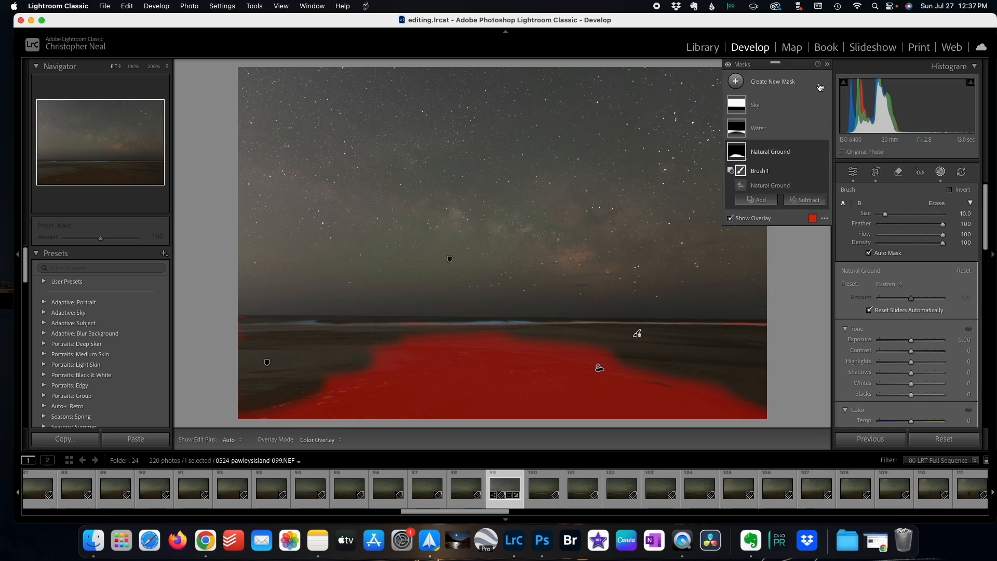
Step: Adjust the Sky mask's tone to exposure 0.10, contrast 19, highlights about -98, shadows -33 and whites 7
{"action": "left_click", "coordinate": [785, 104]}
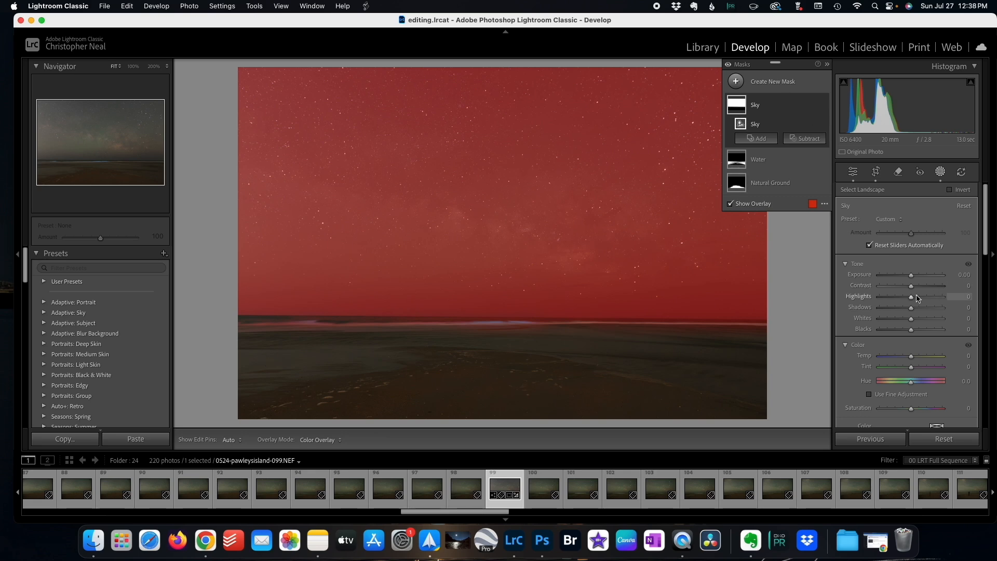
{"action": "left_click_drag", "start_coordinate": [913, 301], "coordinate": [881, 300]}
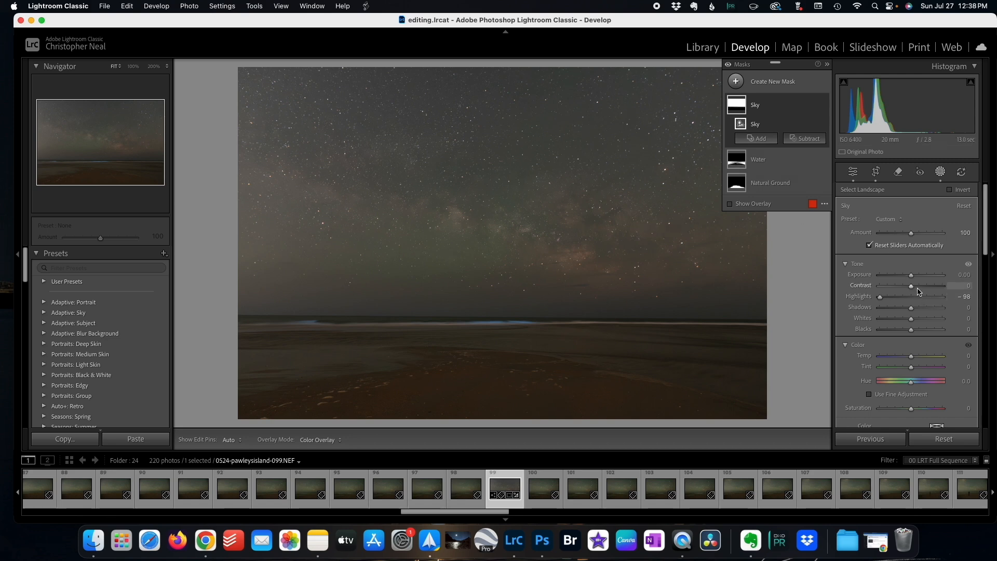
{"action": "left_click_drag", "start_coordinate": [914, 287], "coordinate": [920, 290]}
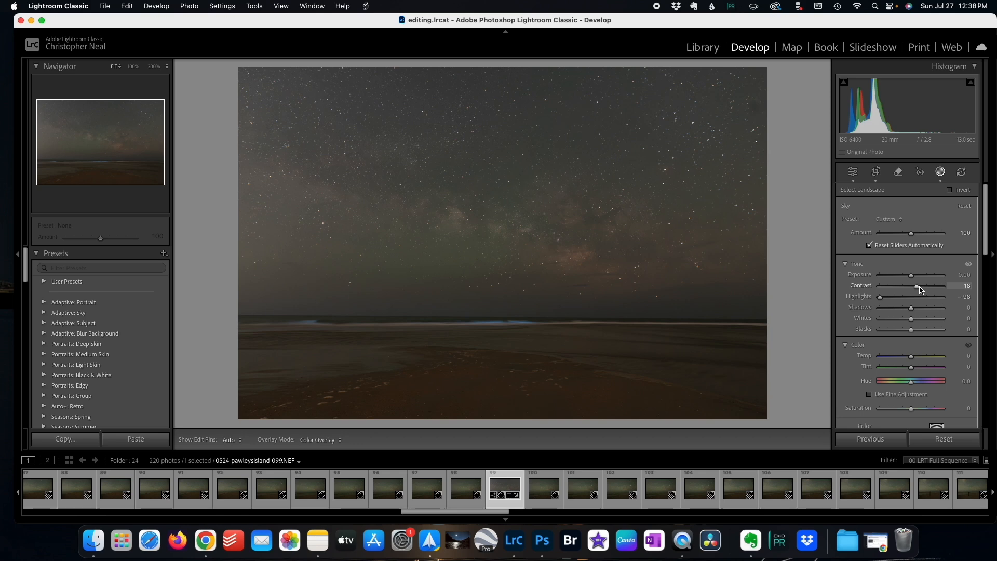
{"action": "left_click_drag", "start_coordinate": [920, 289], "coordinate": [904, 309]}
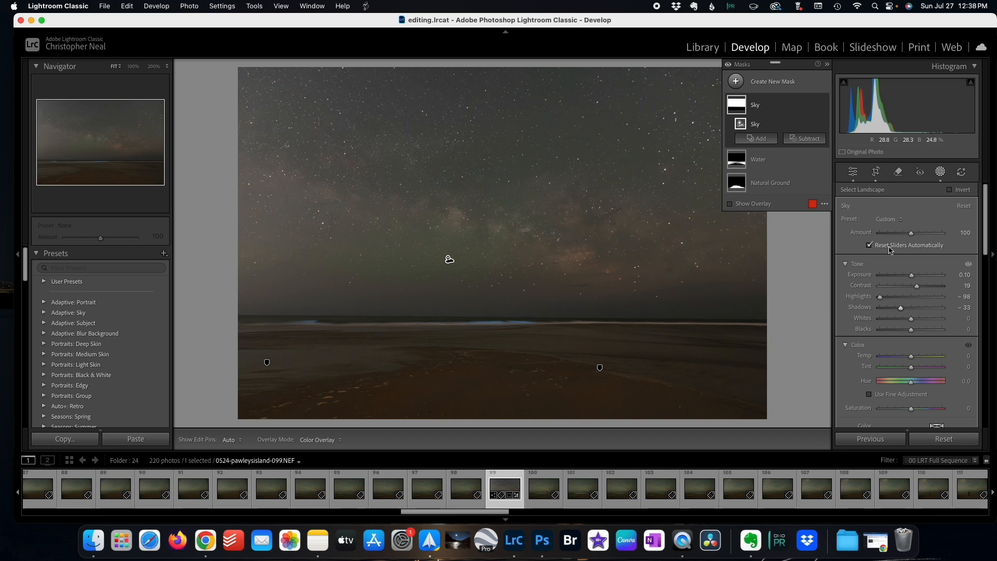
{"action": "left_click_drag", "start_coordinate": [912, 320], "coordinate": [914, 321]}
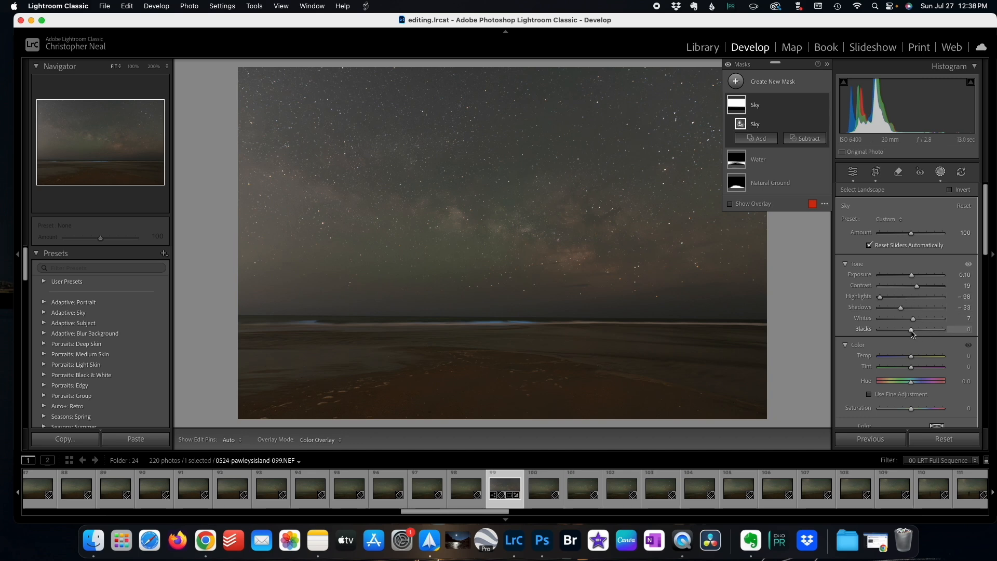
Step: Set the Sky mask's blacks to -13 and its contrast to 24
{"action": "left_click_drag", "start_coordinate": [912, 330], "coordinate": [912, 330]}
{"action": "left_click_drag", "start_coordinate": [910, 333], "coordinate": [908, 332]}
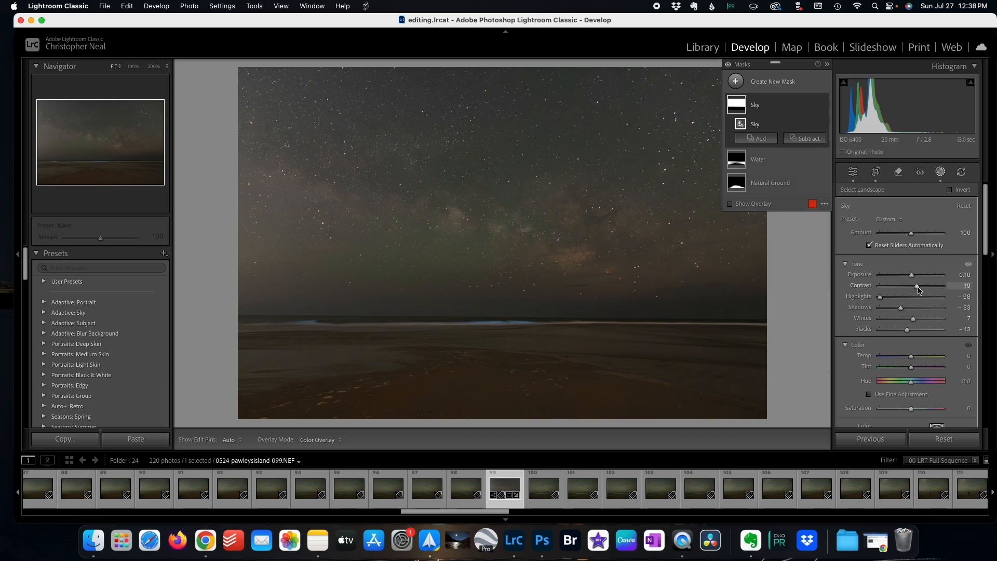
{"action": "left_click_drag", "start_coordinate": [918, 290], "coordinate": [920, 289]}
Step: Set the Sky mask's effects to texture 8, clarity 7 and dehaze 26
{"action": "scroll", "coordinate": [912, 324], "scroll_direction": "down", "scroll_amount": 5}
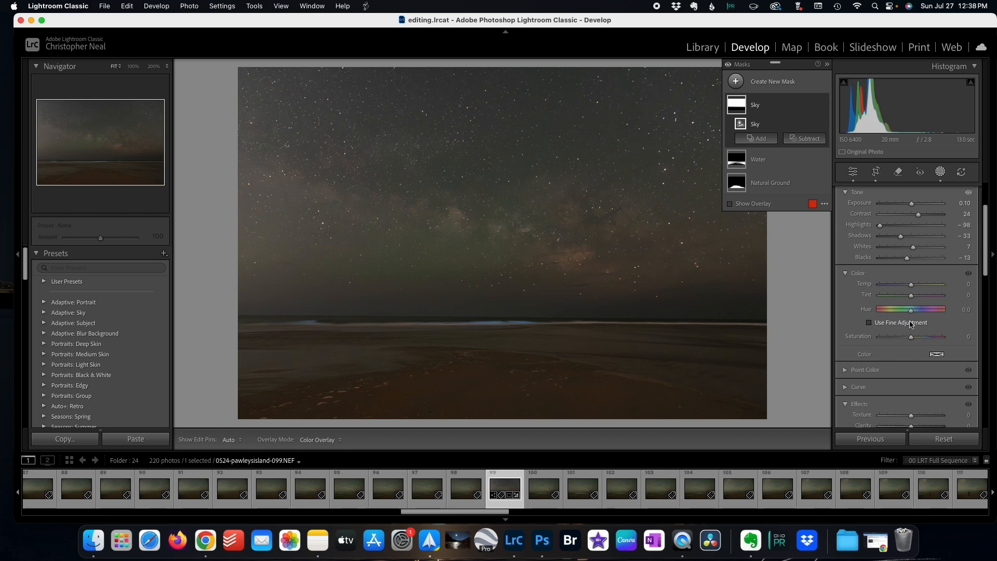
{"action": "left_click_drag", "start_coordinate": [914, 332], "coordinate": [915, 348]}
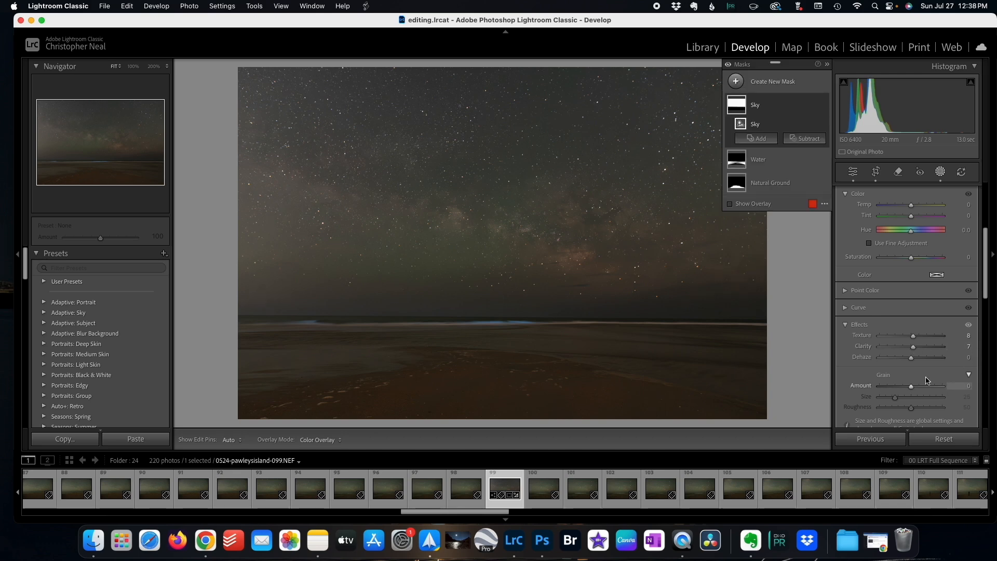
{"action": "left_click_drag", "start_coordinate": [913, 360], "coordinate": [918, 359]}
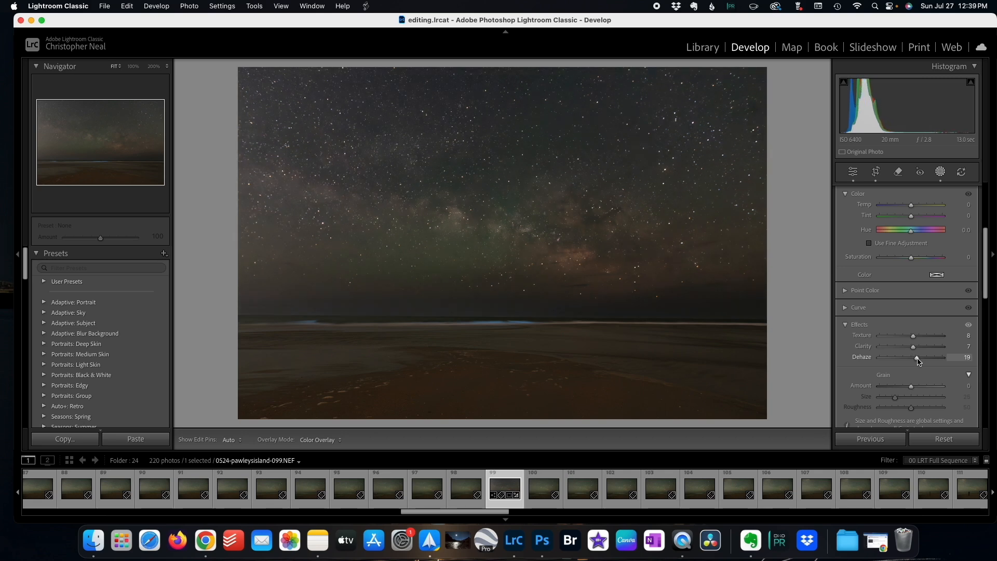
{"action": "mouse_move", "coordinate": [918, 361]}
{"action": "left_mouse_down"}
{"action": "mouse_move", "coordinate": [935, 363]}
{"action": "mouse_move", "coordinate": [922, 358]}
{"action": "left_mouse_up"}
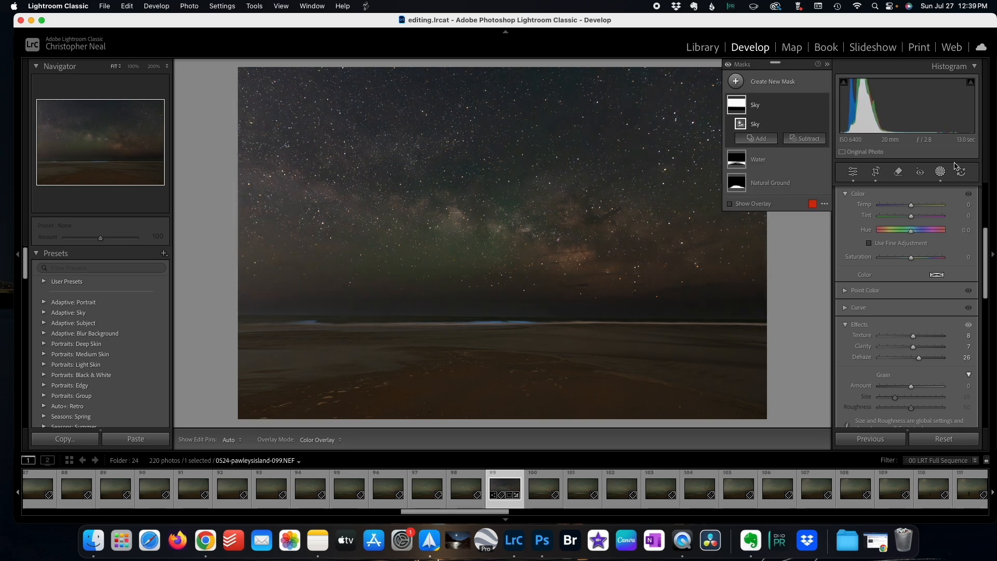
Step: Adjust the Water mask's tone to exposure 0.24, contrast 10, highlights 30, shadows 7, whites 15 and blacks -5
{"action": "left_click", "coordinate": [795, 160]}
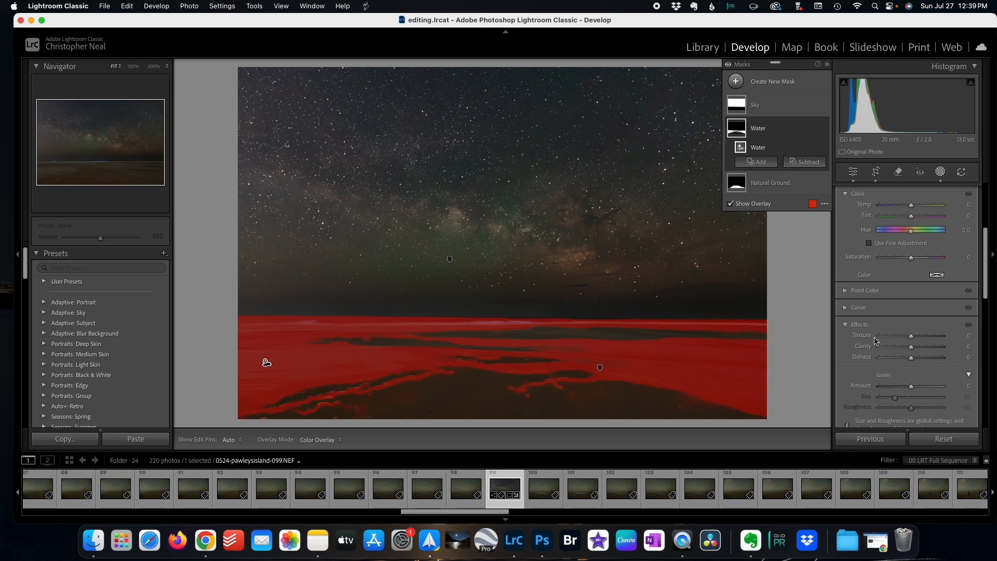
{"action": "scroll", "coordinate": [919, 328], "scroll_direction": "up", "scroll_amount": 3}
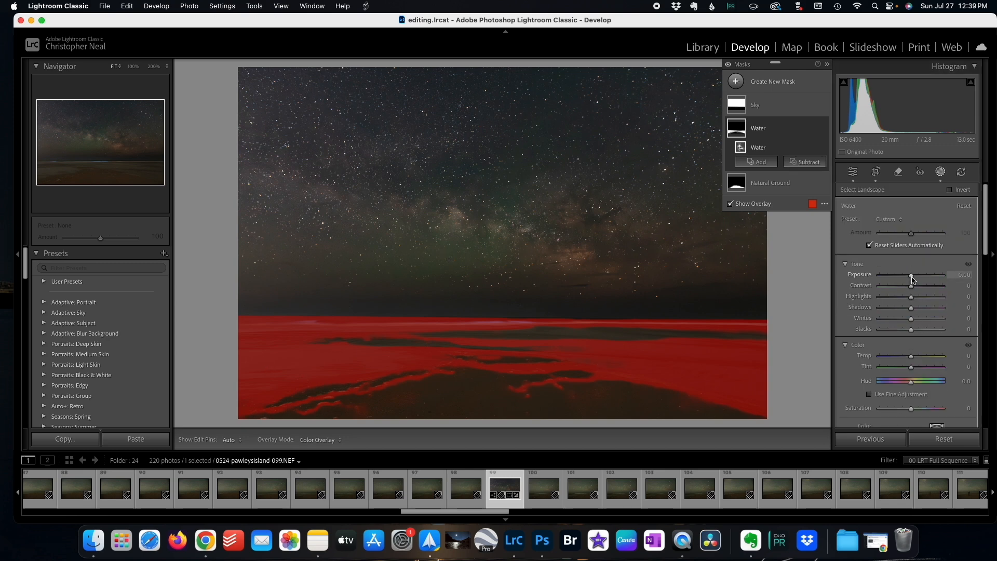
{"action": "left_click_drag", "start_coordinate": [912, 277], "coordinate": [916, 290]}
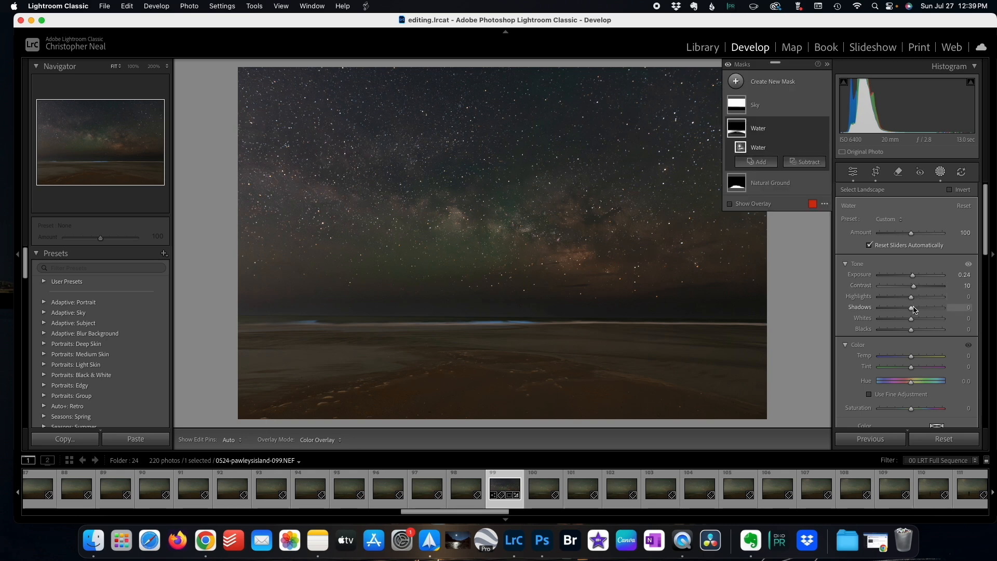
{"action": "mouse_move", "coordinate": [913, 299]}
{"action": "left_mouse_down"}
{"action": "mouse_move", "coordinate": [904, 300]}
{"action": "mouse_move", "coordinate": [921, 298]}
{"action": "left_mouse_up"}
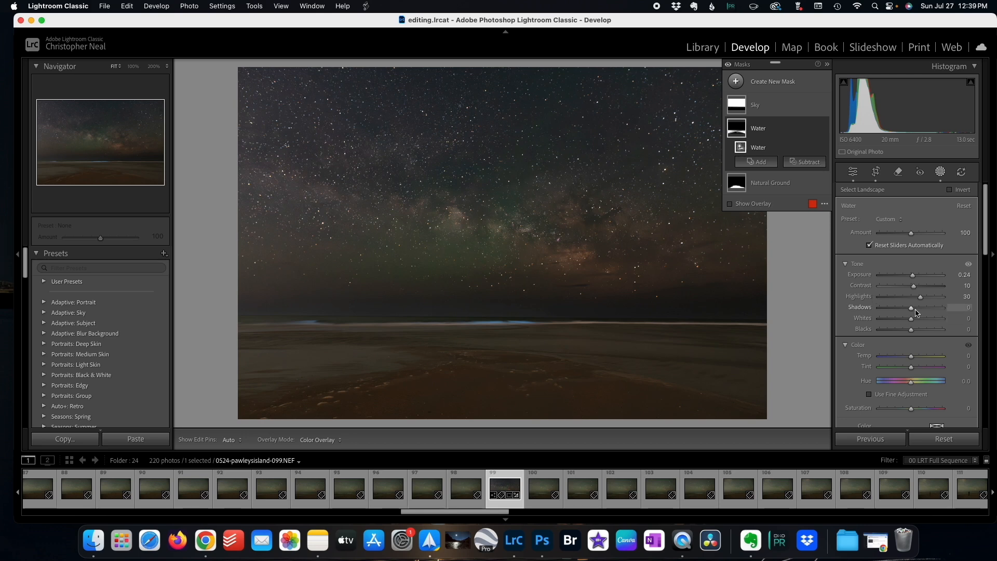
{"action": "left_click_drag", "start_coordinate": [912, 311], "coordinate": [918, 319]}
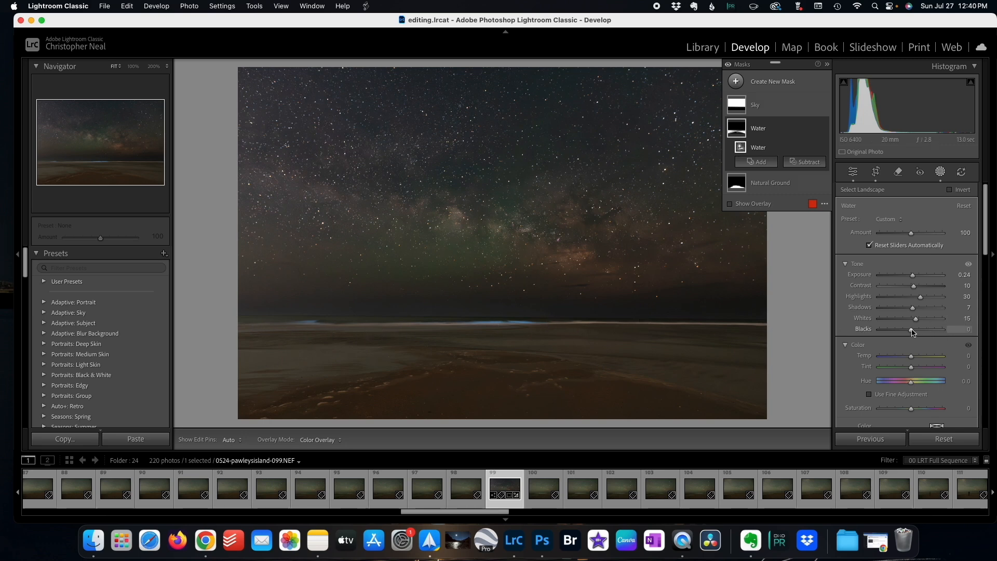
{"action": "left_click_drag", "start_coordinate": [912, 331], "coordinate": [910, 330]}
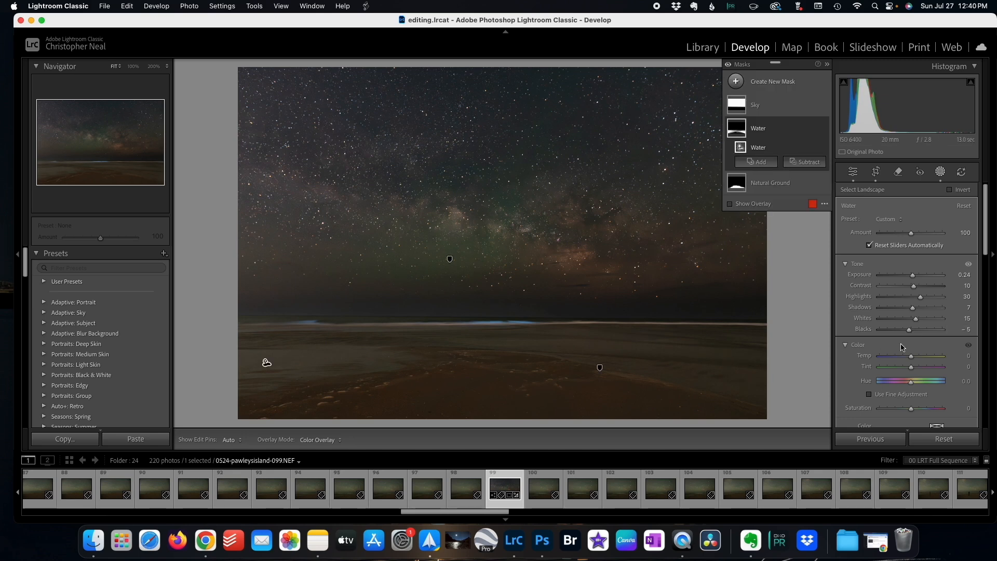
Step: Set the Water mask's texture to 6 and clarity to 9, and reset its dehaze to 0
{"action": "scroll", "coordinate": [907, 348], "scroll_direction": "down", "scroll_amount": 5}
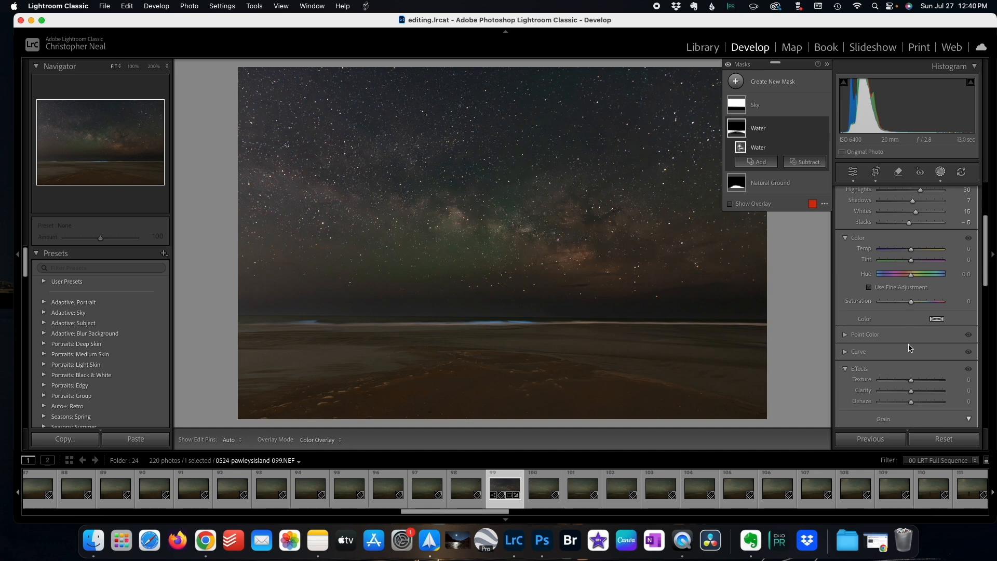
{"action": "scroll", "coordinate": [909, 348], "scroll_direction": "down", "scroll_amount": 4}
{"action": "mouse_move", "coordinate": [913, 298]}
{"action": "left_mouse_down"}
{"action": "mouse_move", "coordinate": [912, 310]}
{"action": "mouse_move", "coordinate": [947, 309]}
{"action": "mouse_move", "coordinate": [914, 310]}
{"action": "left_mouse_up"}
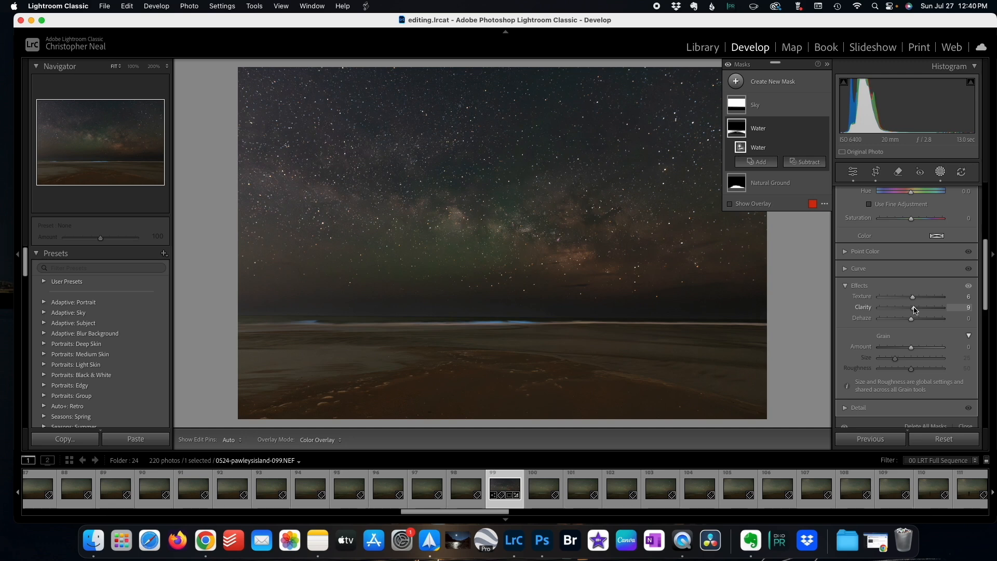
{"action": "left_click_drag", "start_coordinate": [913, 322], "coordinate": [911, 318]}
{"action": "double_click", "coordinate": [864, 319]}
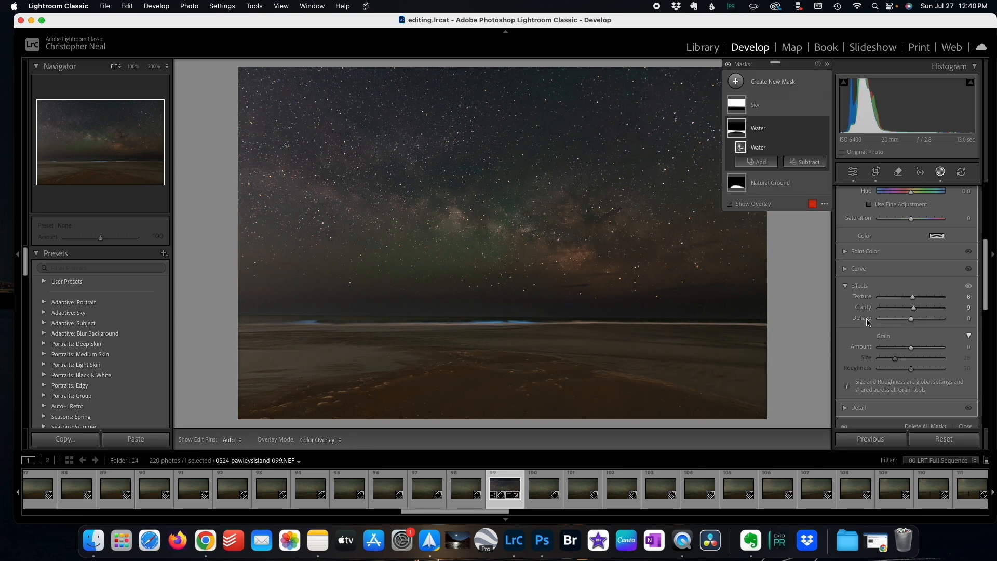
Step: Adjust the Natural Ground mask's tone to exposure 0.10, contrast 15, highlights 6, shadows 13 and whites 11
{"action": "left_click", "coordinate": [784, 183]}
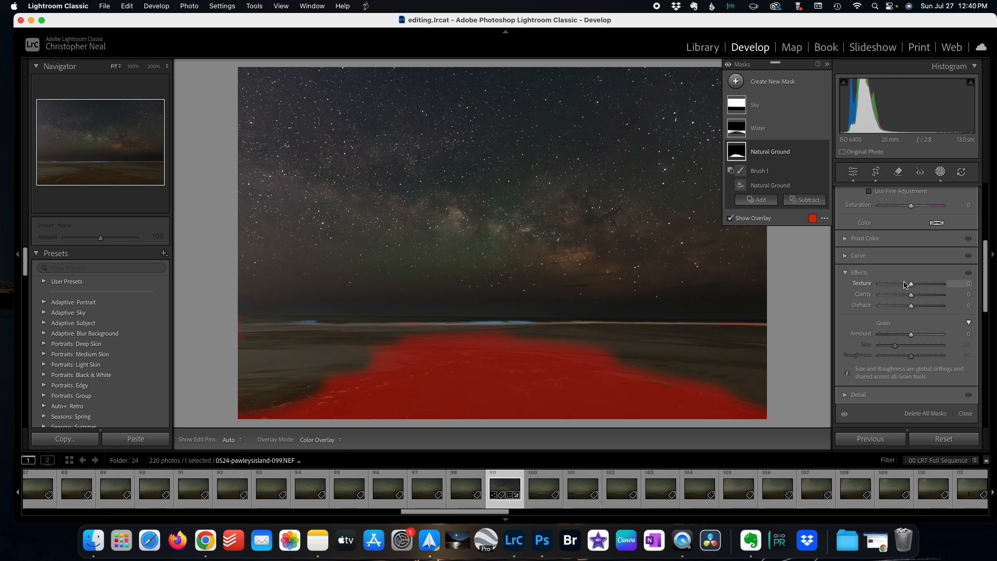
{"action": "scroll", "coordinate": [898, 288], "scroll_direction": "up", "scroll_amount": 5}
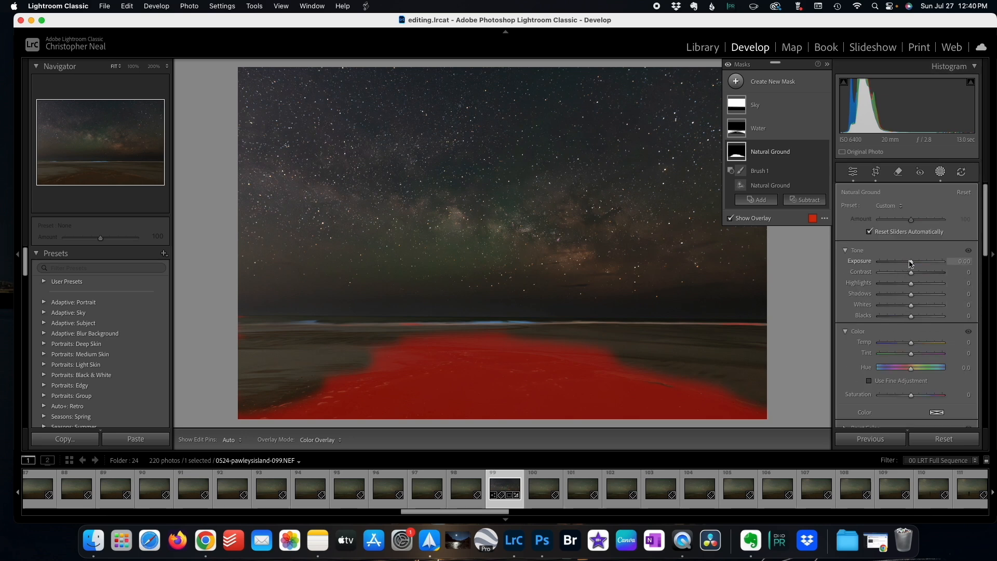
{"action": "left_click_drag", "start_coordinate": [910, 262], "coordinate": [910, 263]}
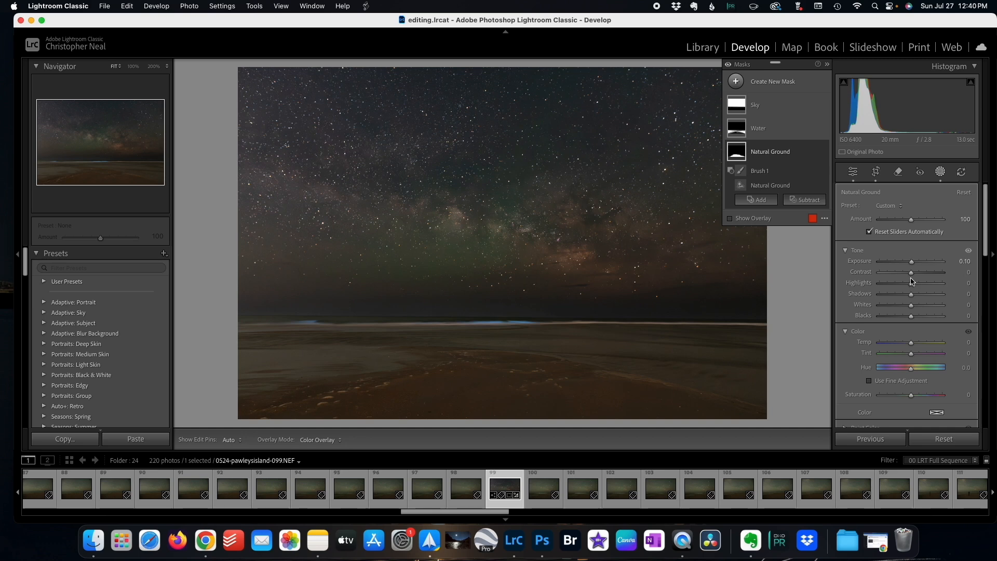
{"action": "left_click_drag", "start_coordinate": [912, 272], "coordinate": [915, 309]}
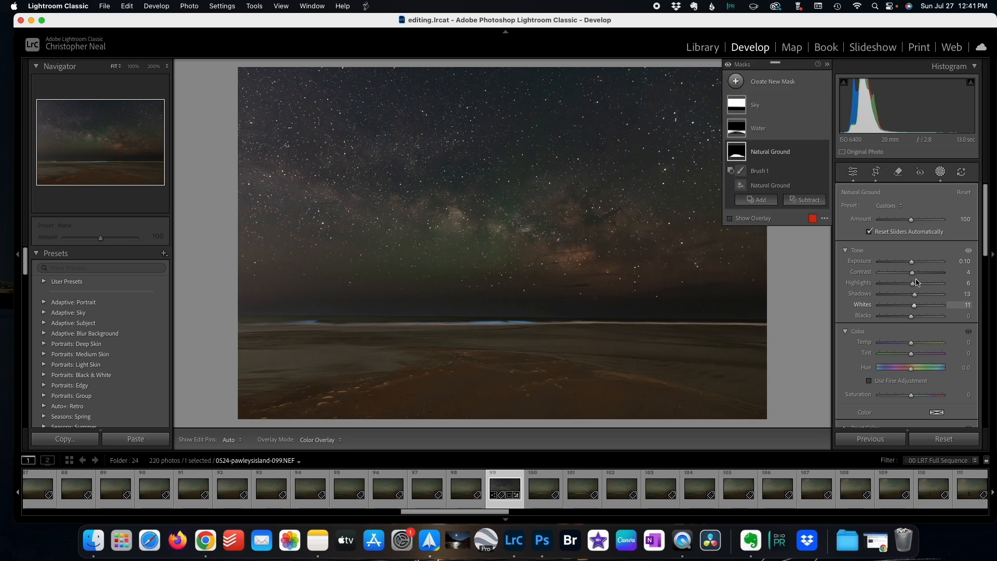
{"action": "left_click_drag", "start_coordinate": [914, 274], "coordinate": [918, 275]}
Step: Set the Natural Ground mask's texture to 8, clarity to 6 and temperature to 8
{"action": "scroll", "coordinate": [908, 319], "scroll_direction": "down", "scroll_amount": 5}
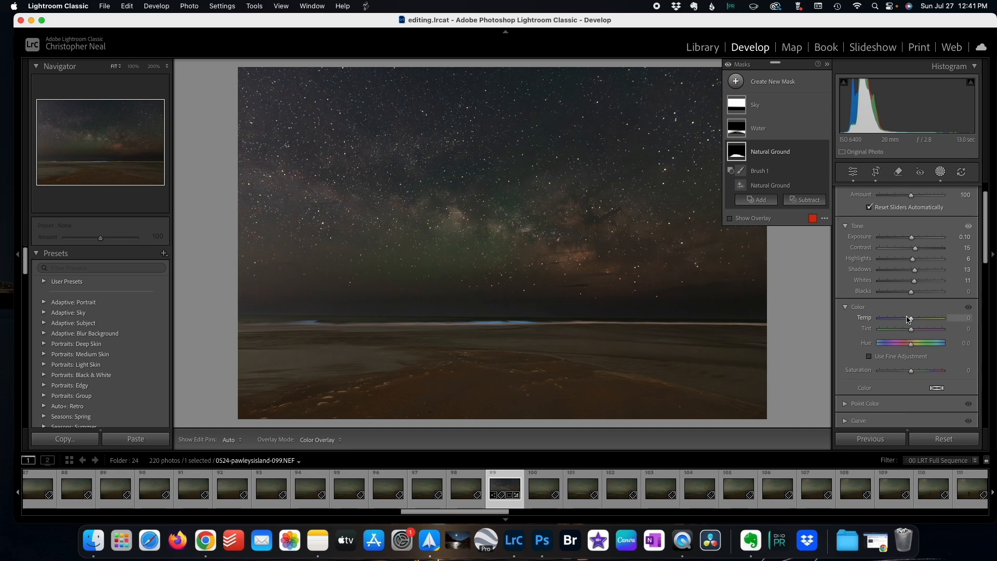
{"action": "scroll", "coordinate": [909, 322], "scroll_direction": "down", "scroll_amount": 4}
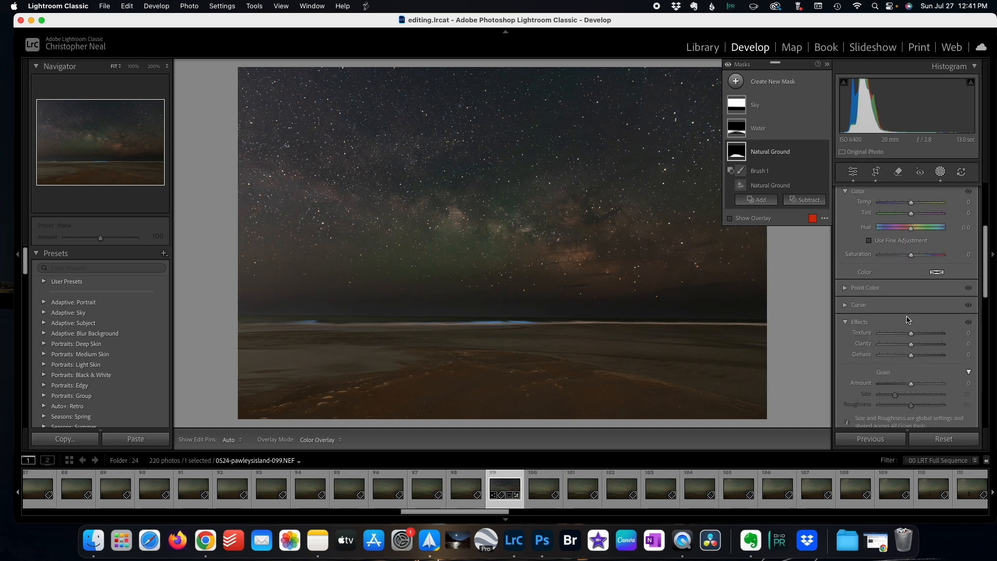
{"action": "left_click_drag", "start_coordinate": [912, 335], "coordinate": [915, 347]}
{"action": "scroll", "coordinate": [914, 346], "scroll_direction": "down", "scroll_amount": 3}
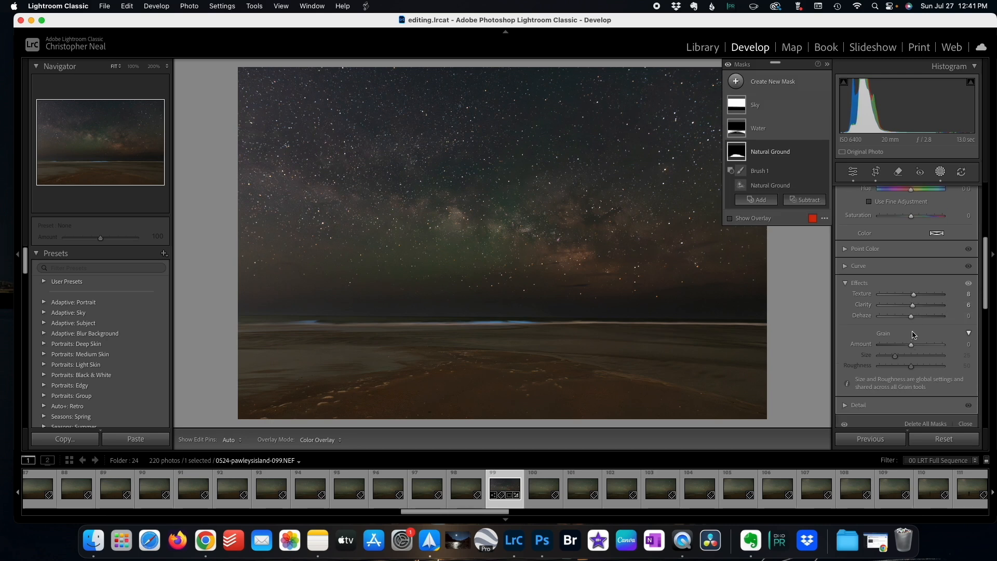
{"action": "scroll", "coordinate": [911, 329], "scroll_direction": "up", "scroll_amount": 3}
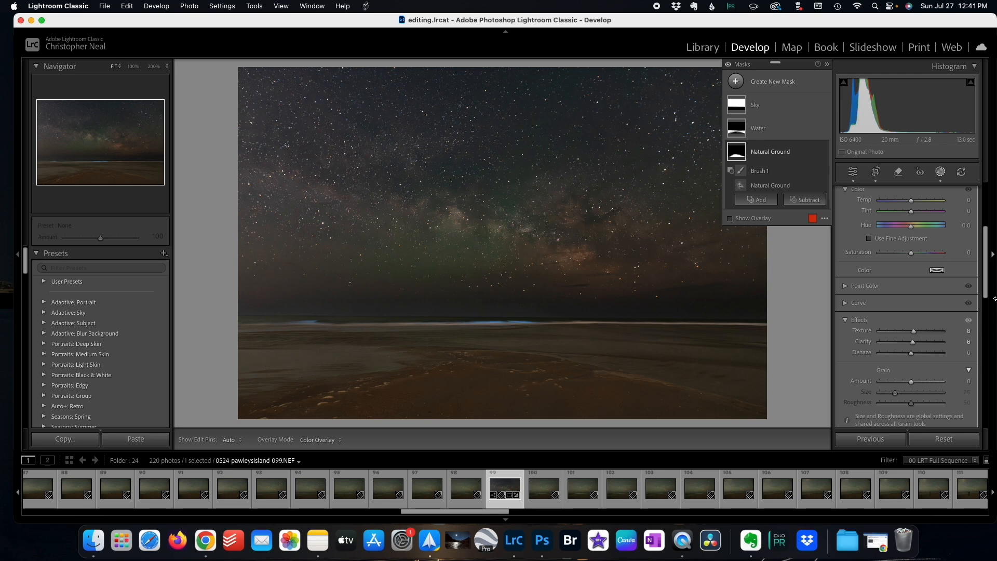
{"action": "scroll", "coordinate": [966, 296], "scroll_direction": "up", "scroll_amount": 1}
{"action": "left_click_drag", "start_coordinate": [912, 218], "coordinate": [914, 222]}
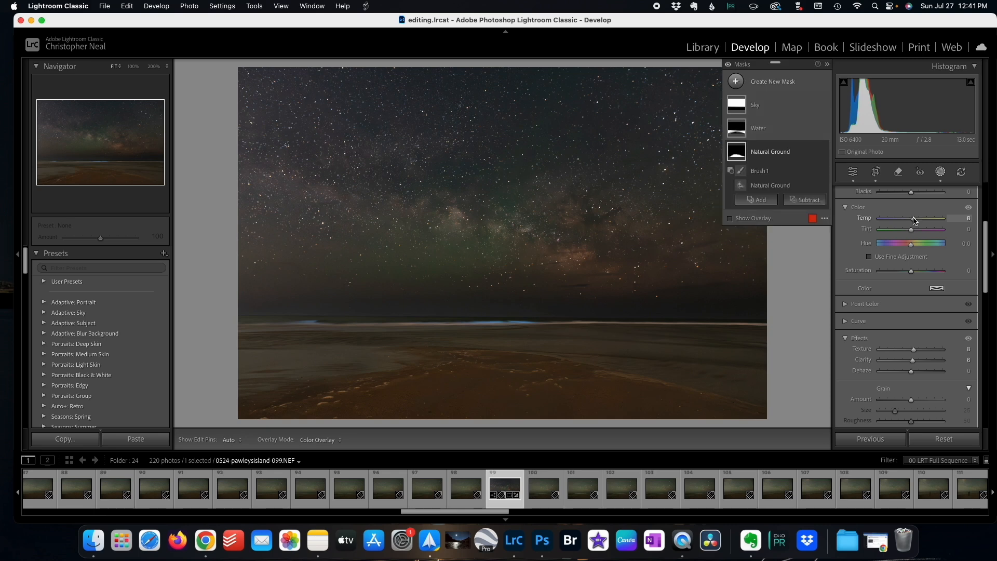
Step: Create a virtual copy of the edited photo and reset the copy's develop settings
{"action": "key", "text": "e"}
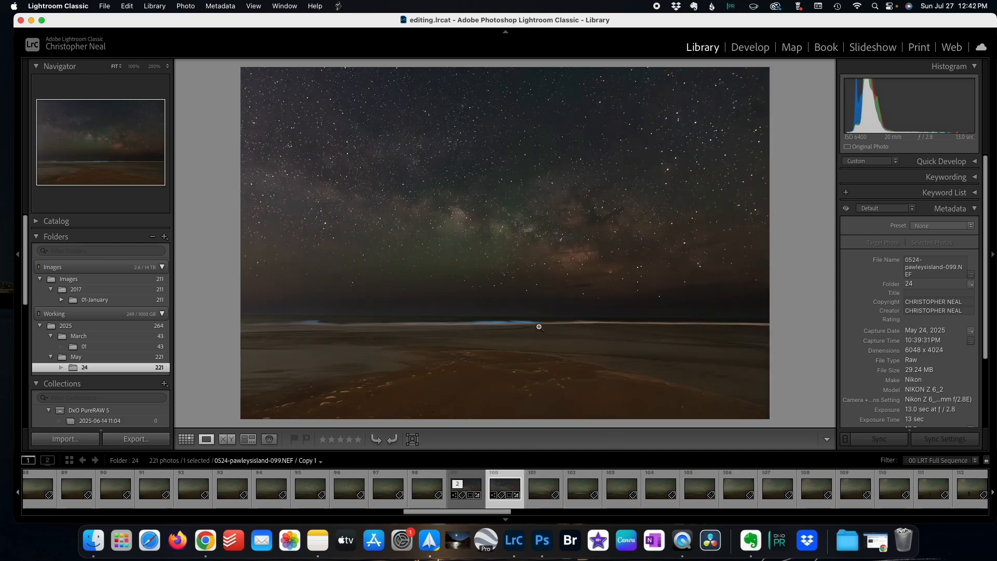
{"action": "right_click", "coordinate": [503, 241]}
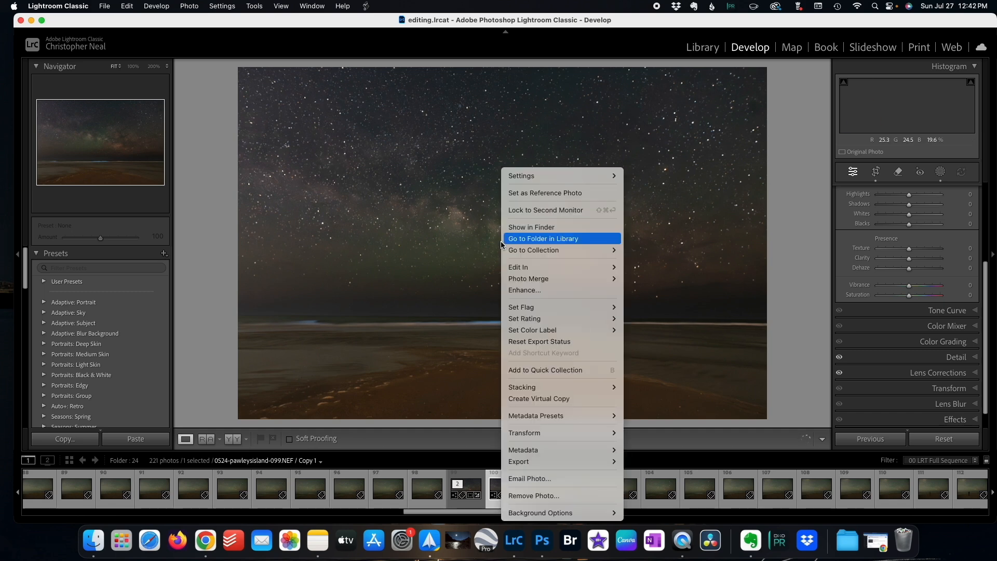
{"action": "left_click", "coordinate": [638, 176]}
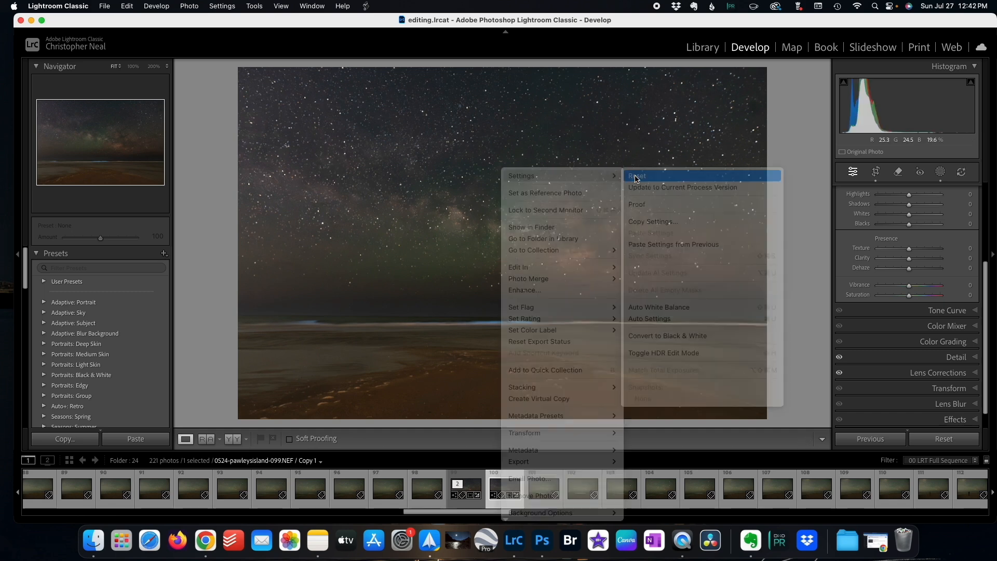
Step: Compare the edited photo side by side with its reset virtual copy in the Library's Compare view
{"action": "left_click", "coordinate": [457, 496]}
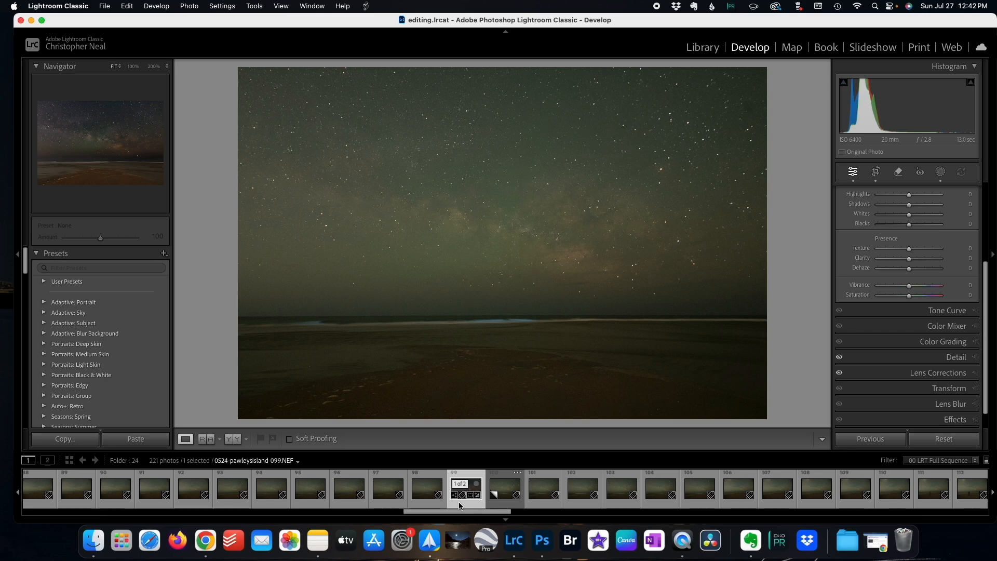
{"action": "left_click", "coordinate": [501, 491]}
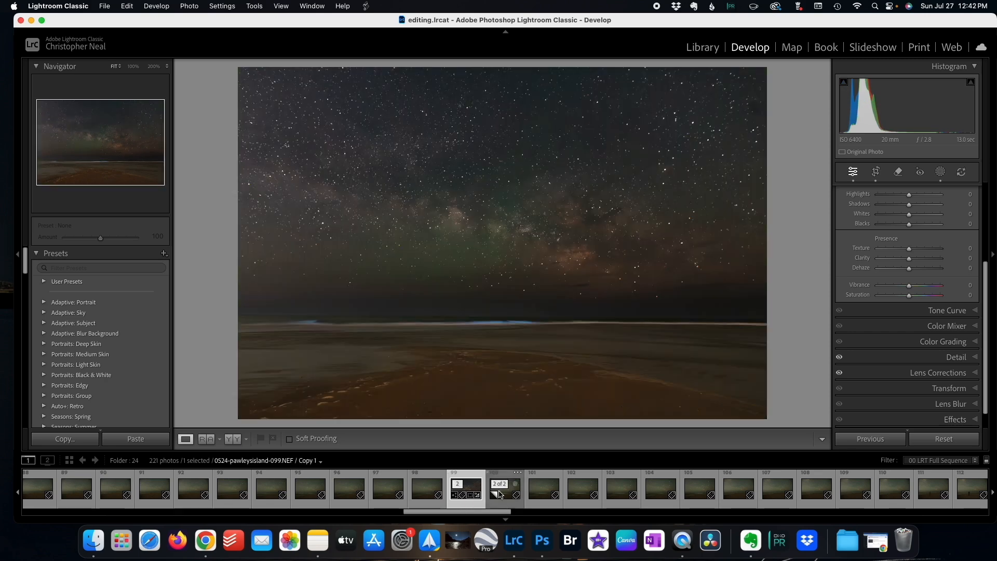
{"action": "left_click", "coordinate": [506, 491], "text": "shift"}
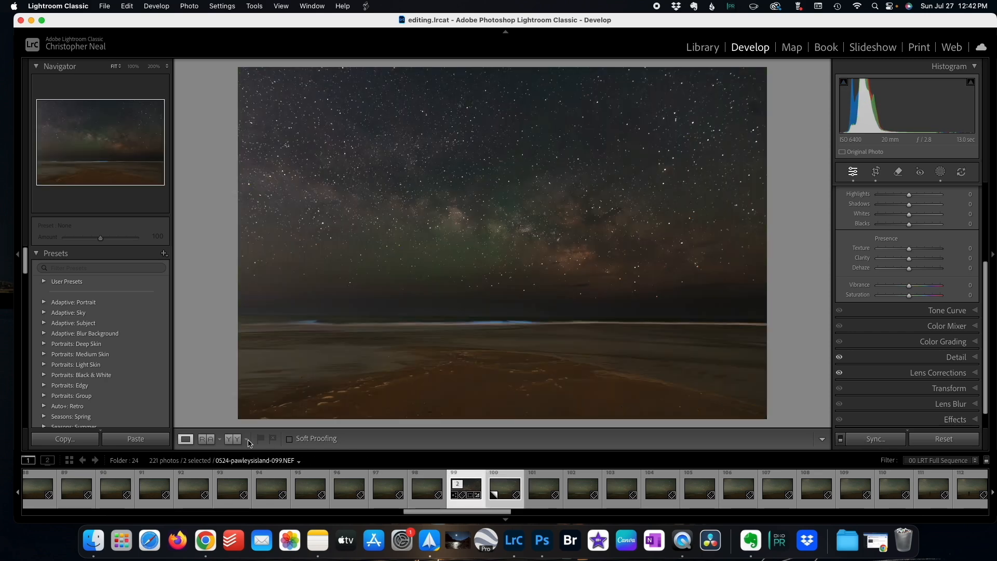
{"action": "left_click", "coordinate": [711, 49]}
{"action": "left_click", "coordinate": [227, 439]}
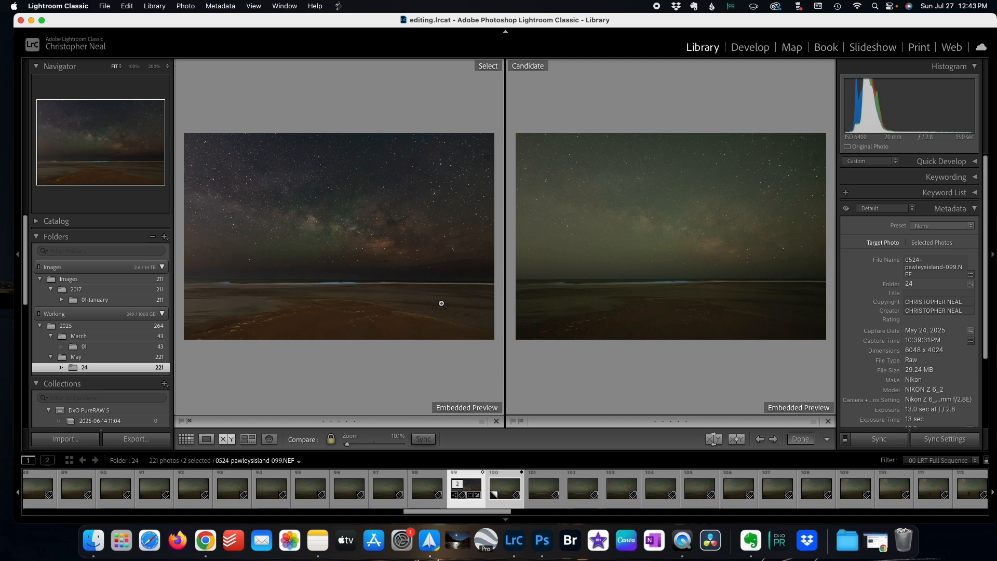
{"action": "left_click", "coordinate": [673, 278]}
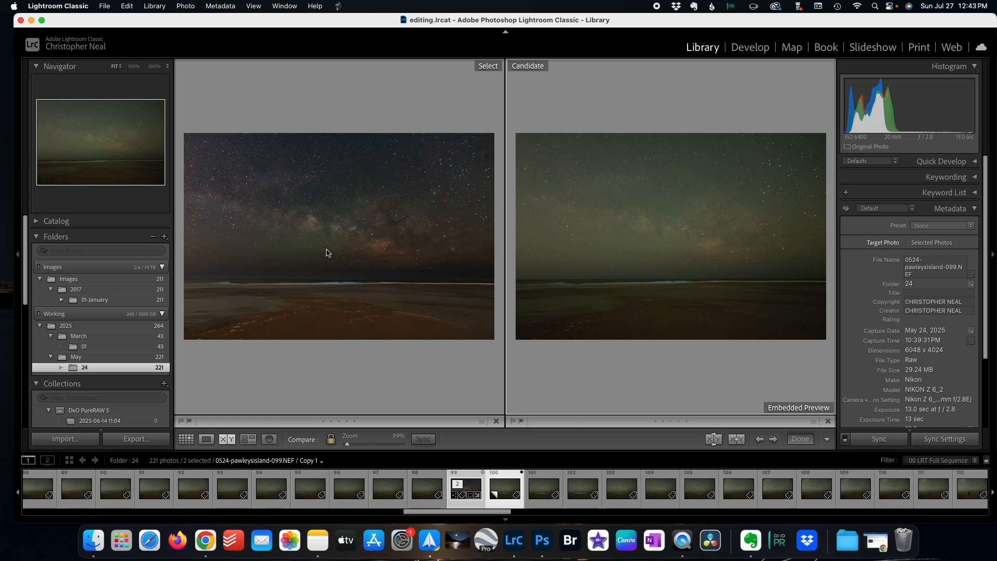
Step: Open the edited photo alone from the comparison and start its export with Hard Drive as the destination
{"action": "double_click", "coordinate": [299, 251]}
{"action": "right_click", "coordinate": [466, 285]}
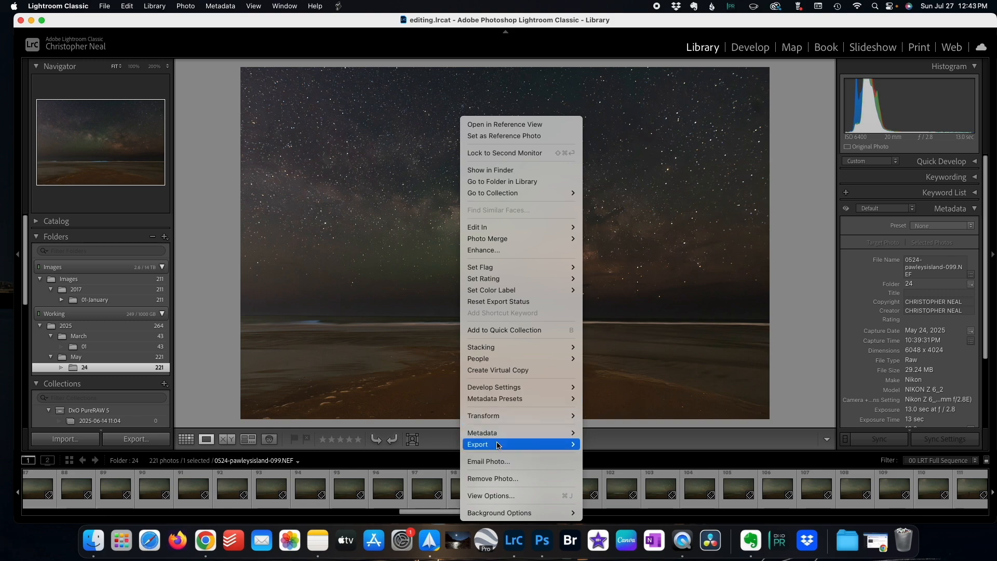
{"action": "mouse_move", "coordinate": [499, 445]}
{"action": "left_click", "coordinate": [655, 84]}
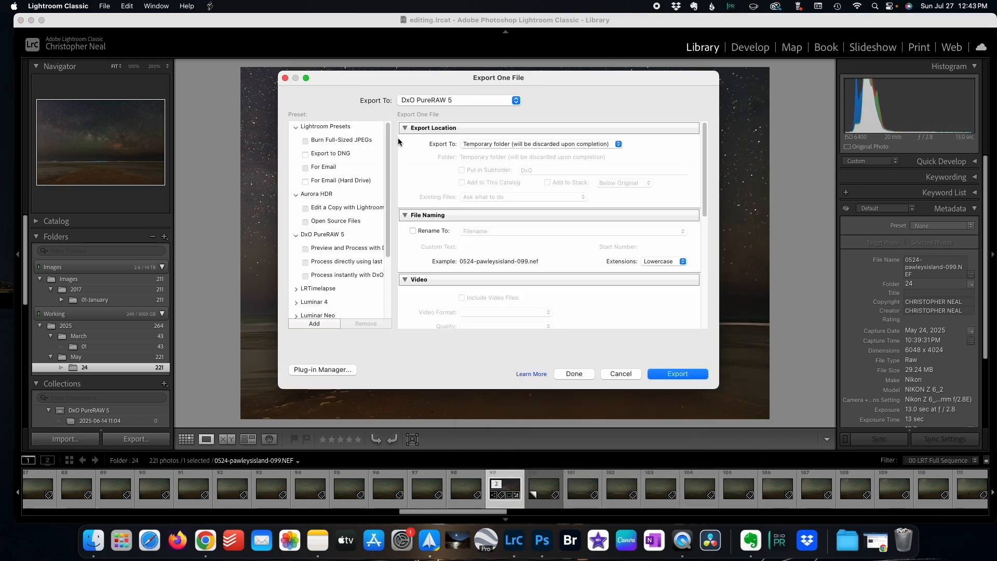
{"action": "left_click", "coordinate": [445, 100]}
{"action": "left_click", "coordinate": [449, 52]}
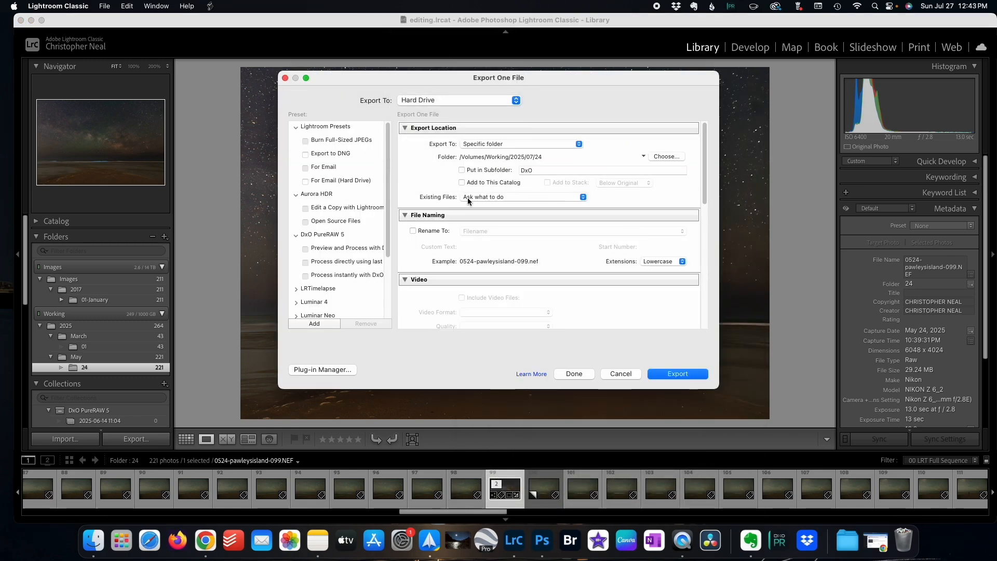
Step: Set the export's image format to JPEG
{"action": "scroll", "coordinate": [464, 270], "scroll_direction": "down", "scroll_amount": 1}
{"action": "scroll", "coordinate": [465, 270], "scroll_direction": "down", "scroll_amount": 10}
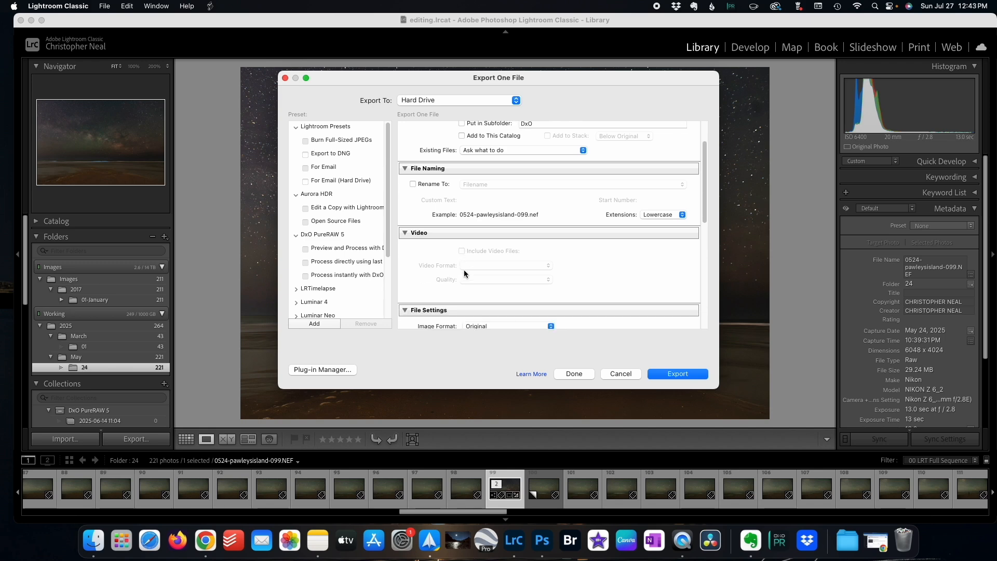
{"action": "scroll", "coordinate": [463, 269], "scroll_direction": "down", "scroll_amount": 3}
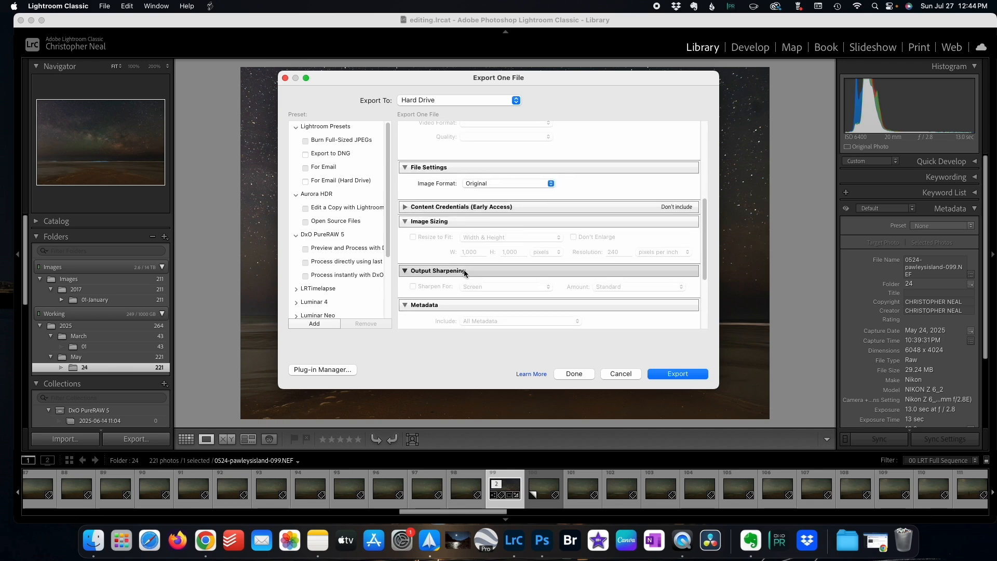
{"action": "left_click", "coordinate": [515, 182]}
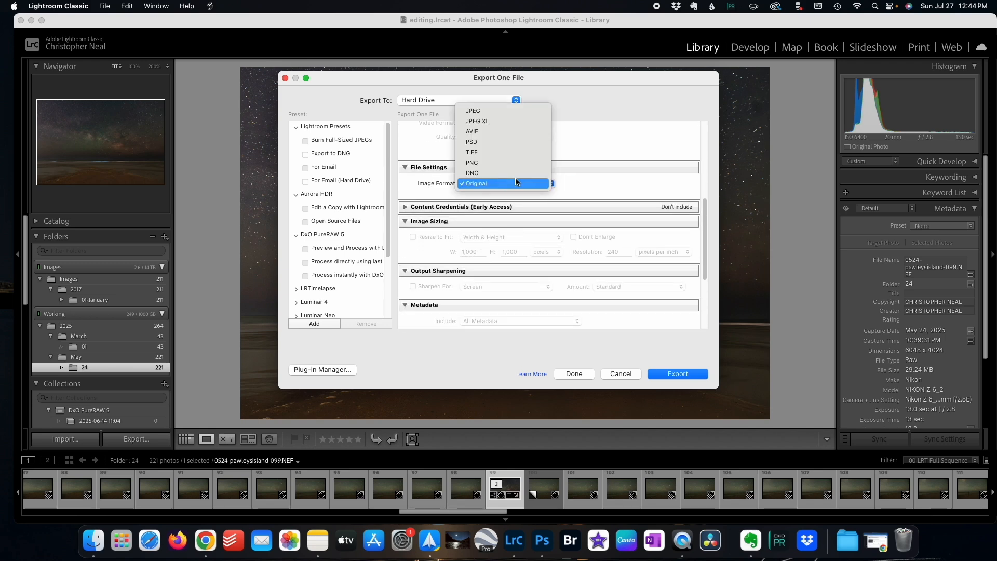
{"action": "left_click", "coordinate": [502, 107]}
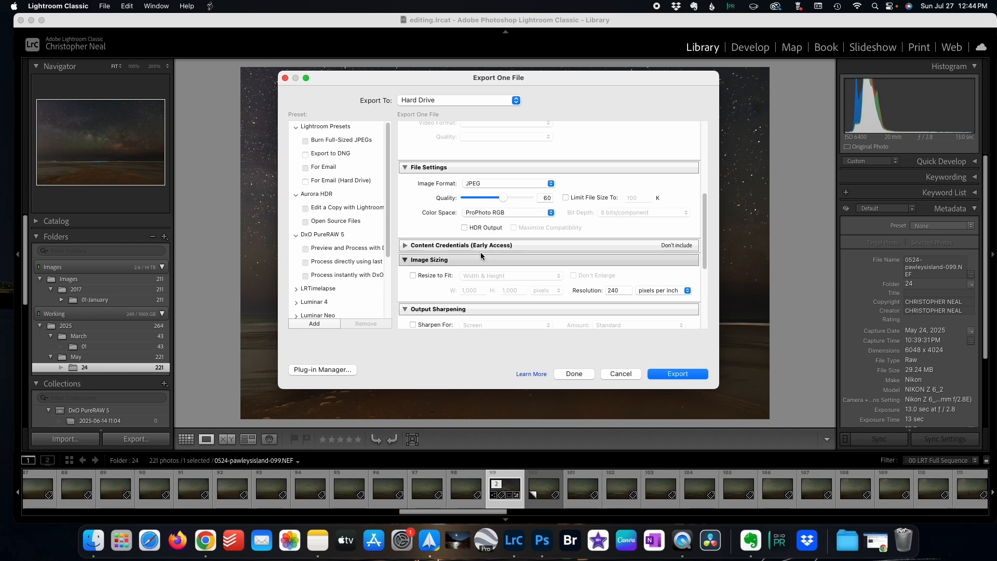
Step: Resize the export to a long edge of 2048 pixels and export the photo
{"action": "scroll", "coordinate": [482, 257], "scroll_direction": "down", "scroll_amount": 1}
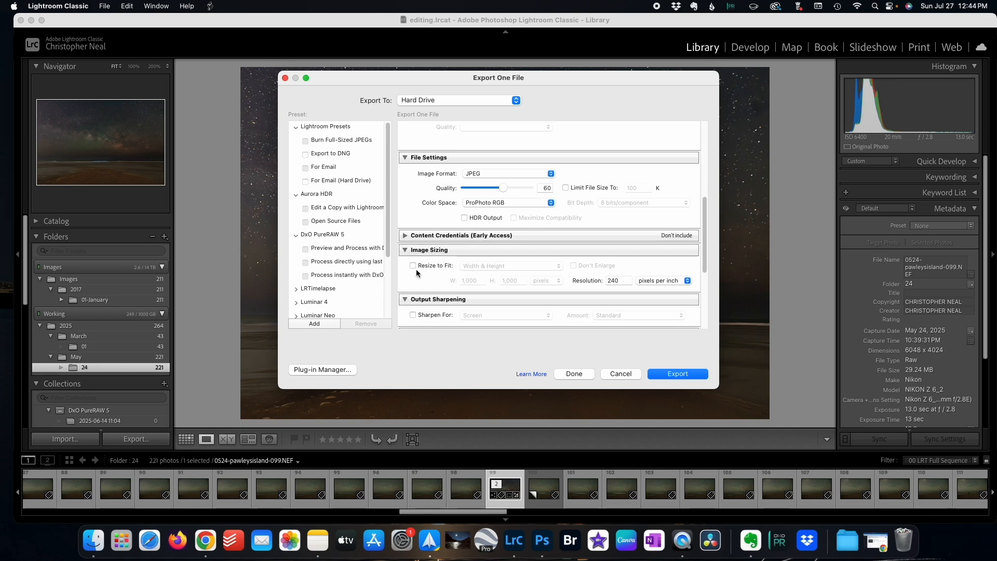
{"action": "left_click", "coordinate": [415, 268]}
{"action": "left_click", "coordinate": [496, 268]}
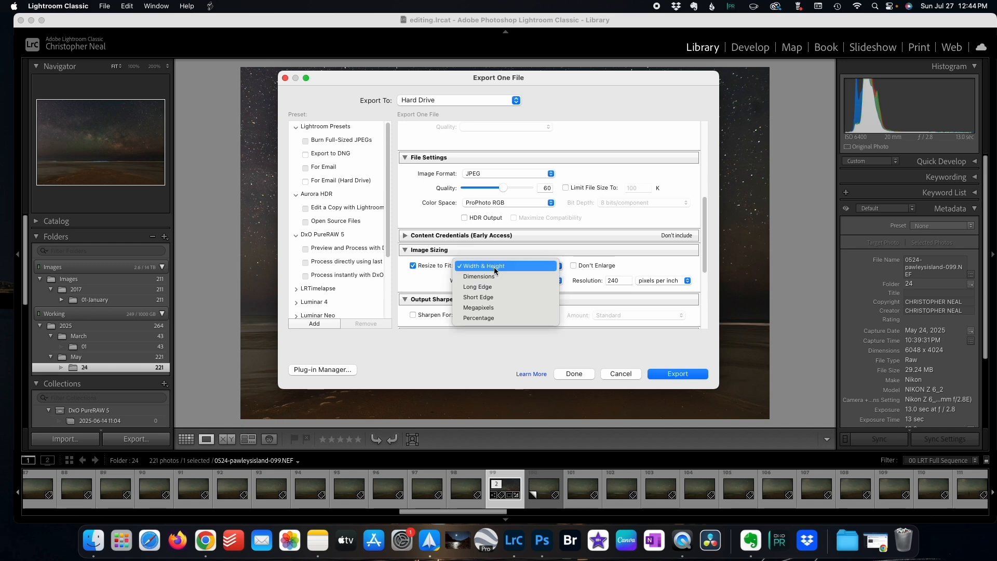
{"action": "left_click", "coordinate": [493, 287]}
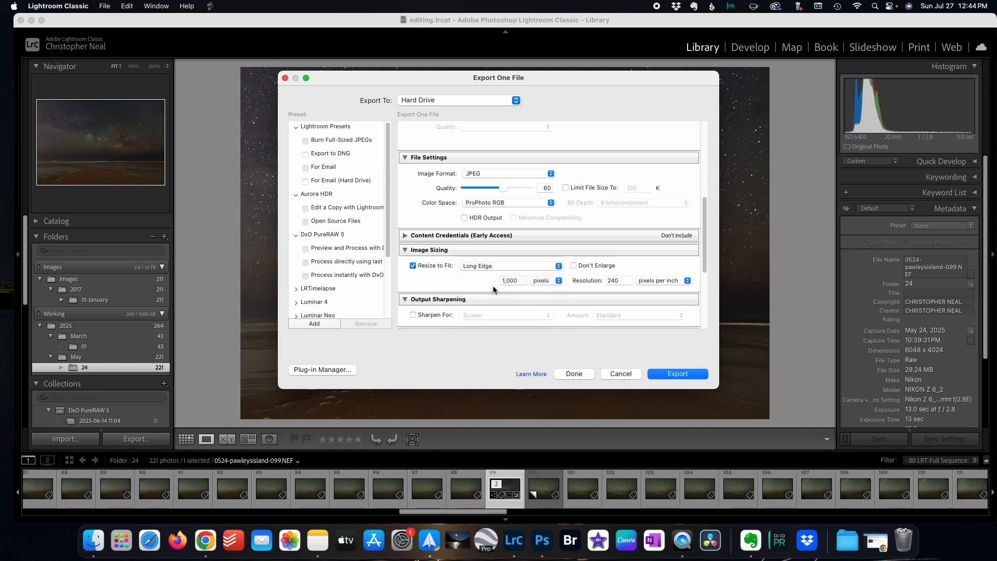
{"action": "left_click", "coordinate": [524, 279]}
{"action": "type", "text": "2048"}
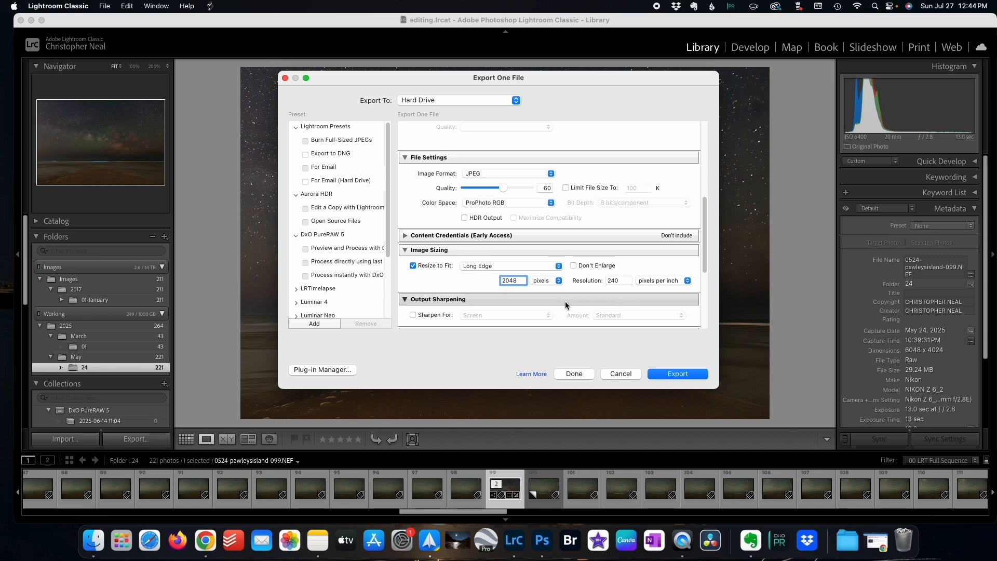
{"action": "scroll", "coordinate": [566, 305], "scroll_direction": "down", "scroll_amount": 2}
{"action": "scroll", "coordinate": [566, 306], "scroll_direction": "down", "scroll_amount": 3}
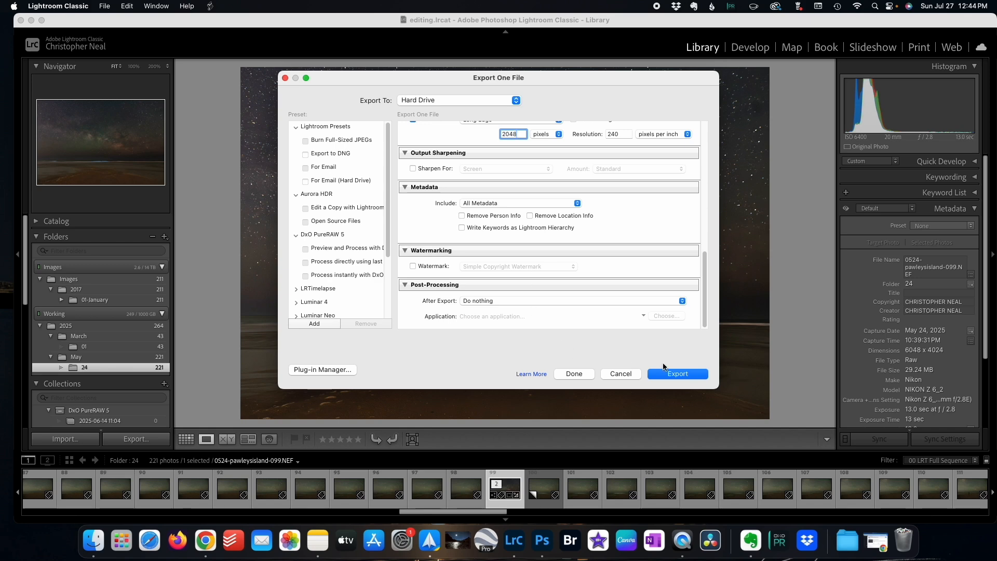
{"action": "left_click", "coordinate": [678, 374]}
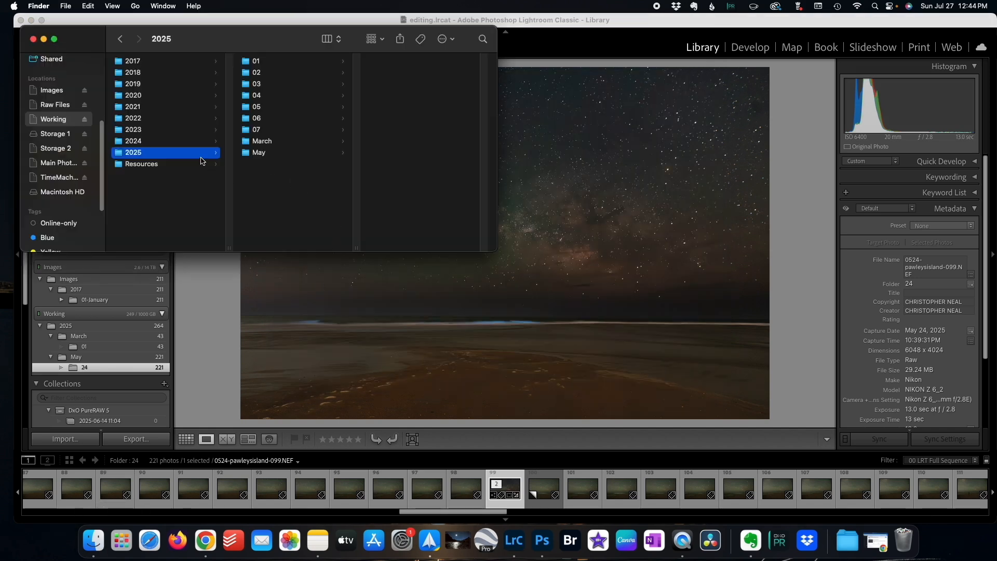
Step: In Finder, browse to the Working drive's 2025/07/24 folder and open the exported 0524-pawleysisland-099.jpg in Preview
{"action": "left_click", "coordinate": [244, 131]}
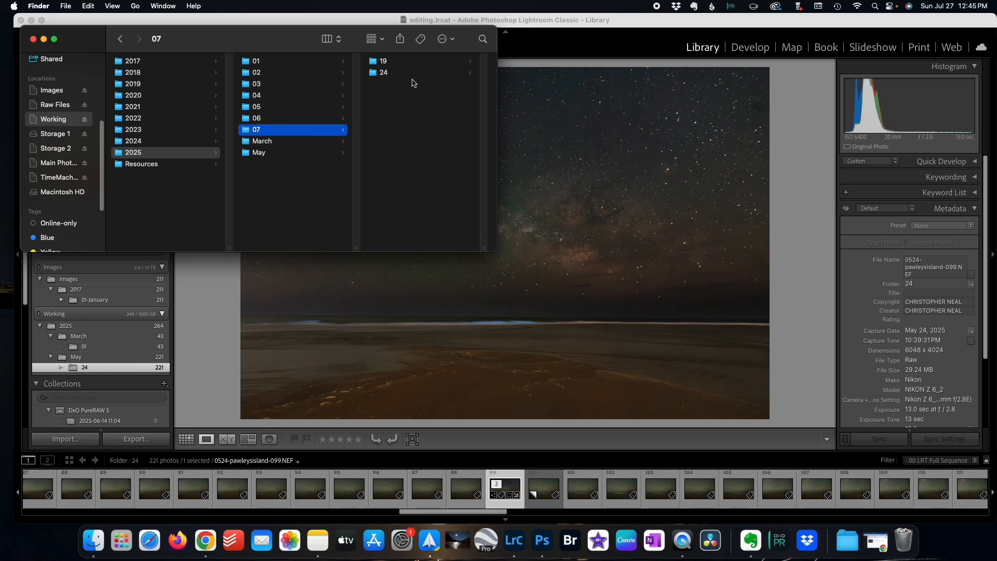
{"action": "left_click", "coordinate": [413, 76]}
{"action": "left_click", "coordinate": [412, 61]}
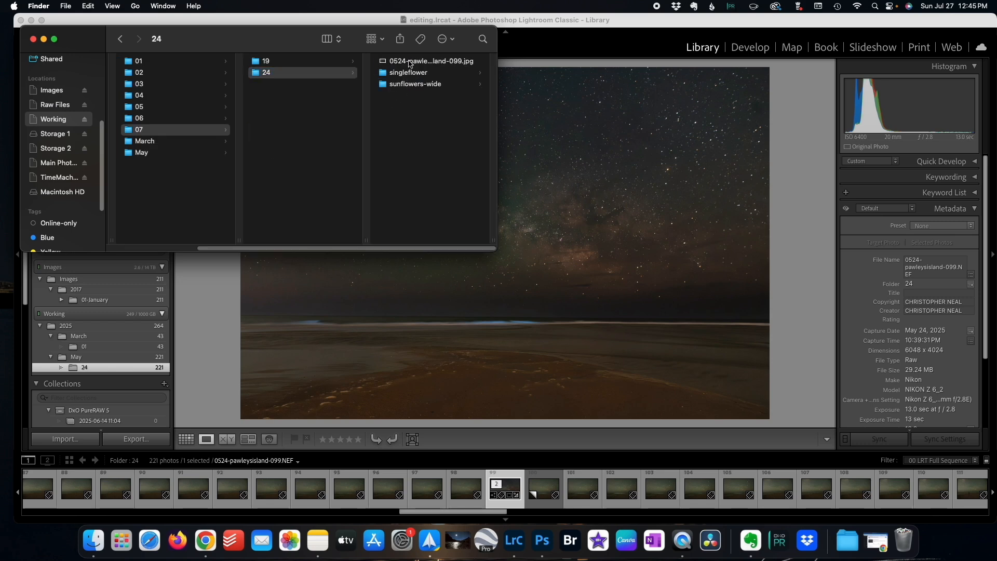
{"action": "double_click", "coordinate": [313, 64]}
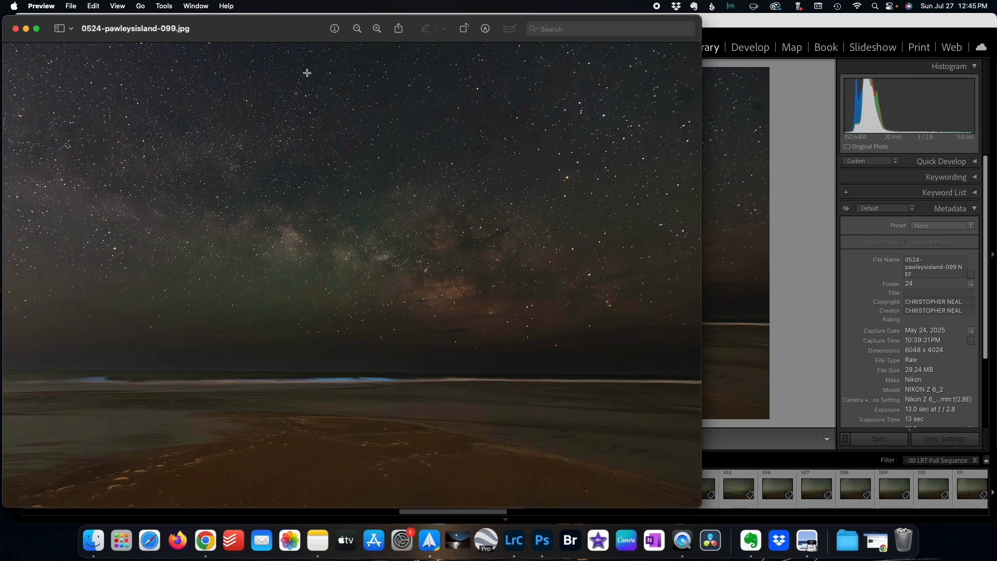
Step: Examine the exported JPEG in Preview, and close both the image and the Finder window to return to Lightroom Classic
{"action": "left_click_drag", "start_coordinate": [287, 36], "coordinate": [429, 36]}
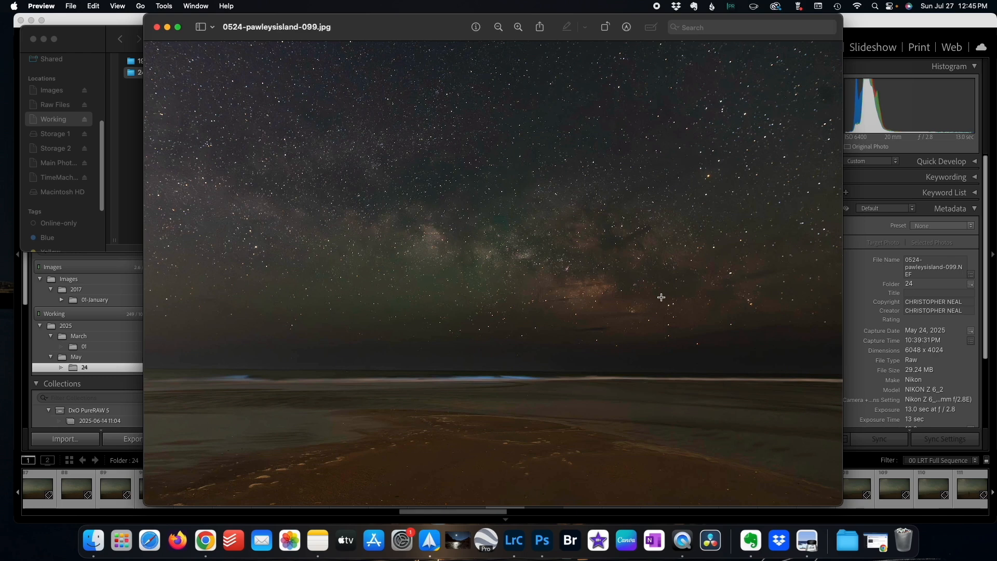
{"action": "left_click", "coordinate": [157, 27]}
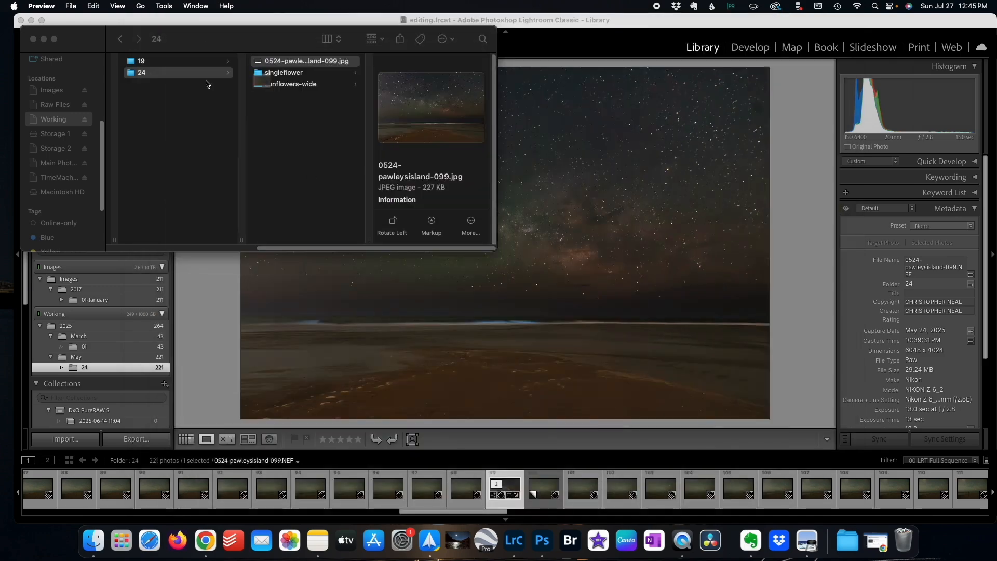
{"action": "left_click", "coordinate": [33, 38]}
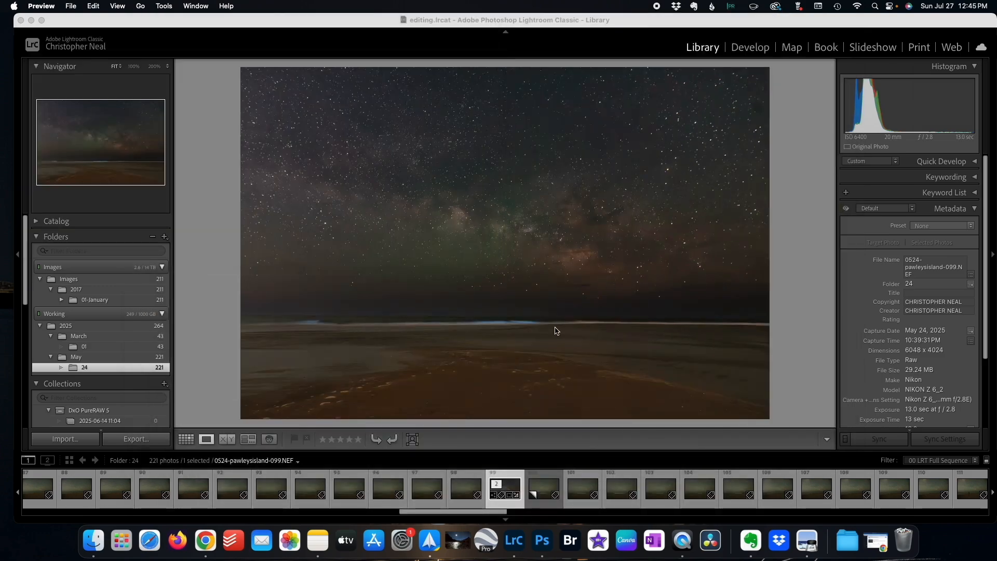